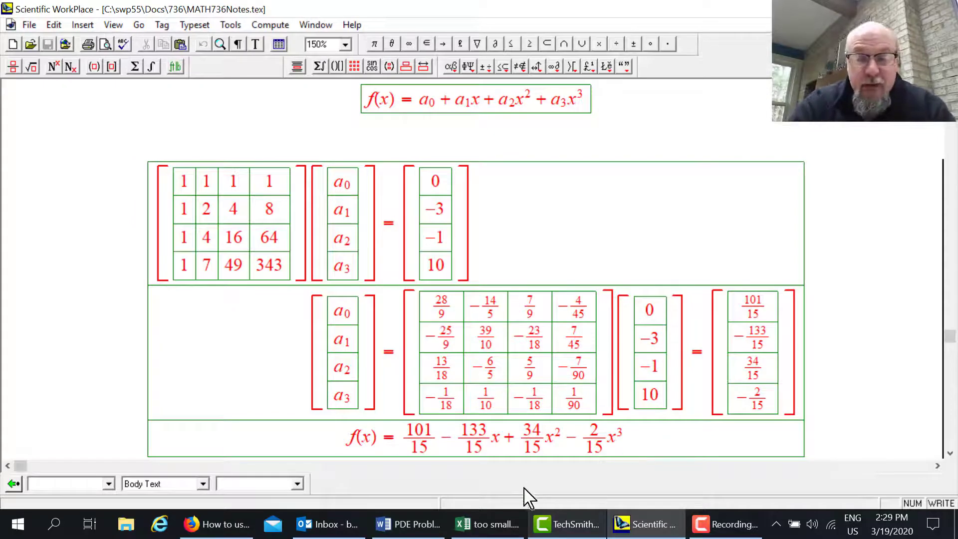
Switch between the Excel workbook and the Scientific WorkPlace notes to compare the matrix system with the powers table and stock data.
{"action": "left_click", "coordinate": [488, 525]}
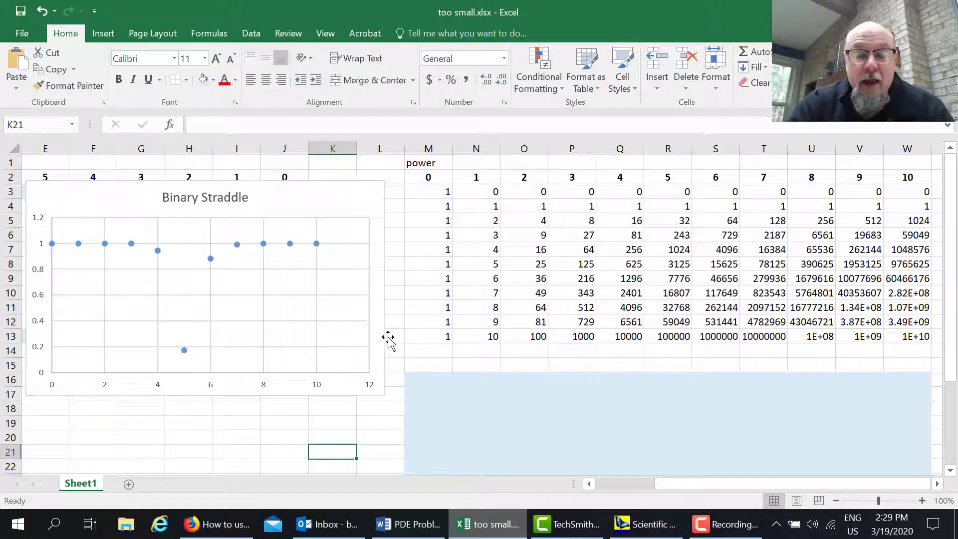
{"action": "left_click", "coordinate": [646, 524]}
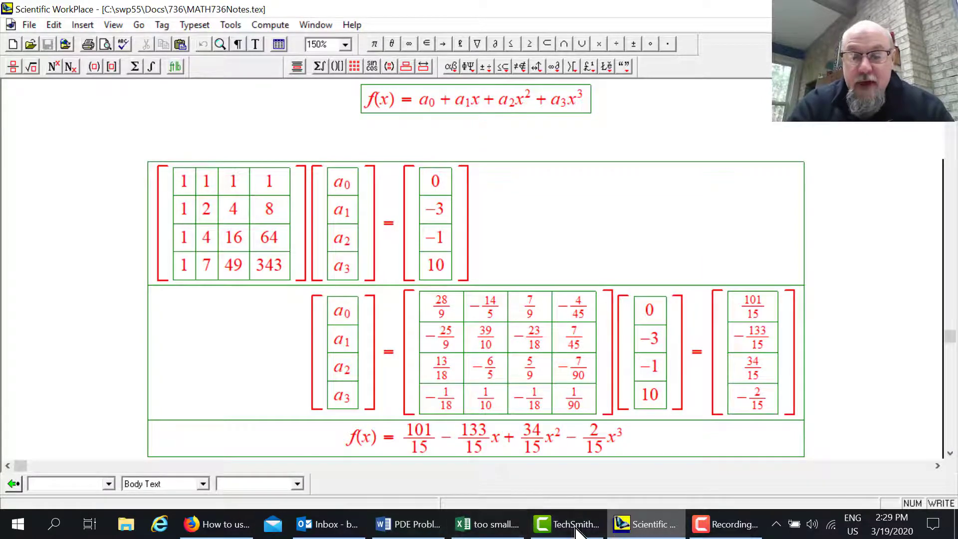
{"action": "left_click", "coordinate": [501, 523]}
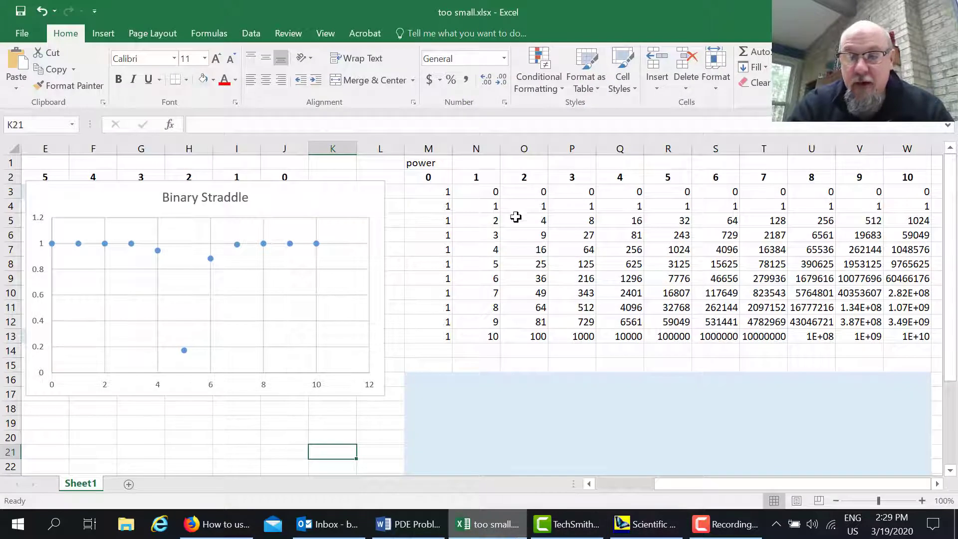
{"action": "left_click_drag", "start_coordinate": [446, 193], "coordinate": [898, 333]}
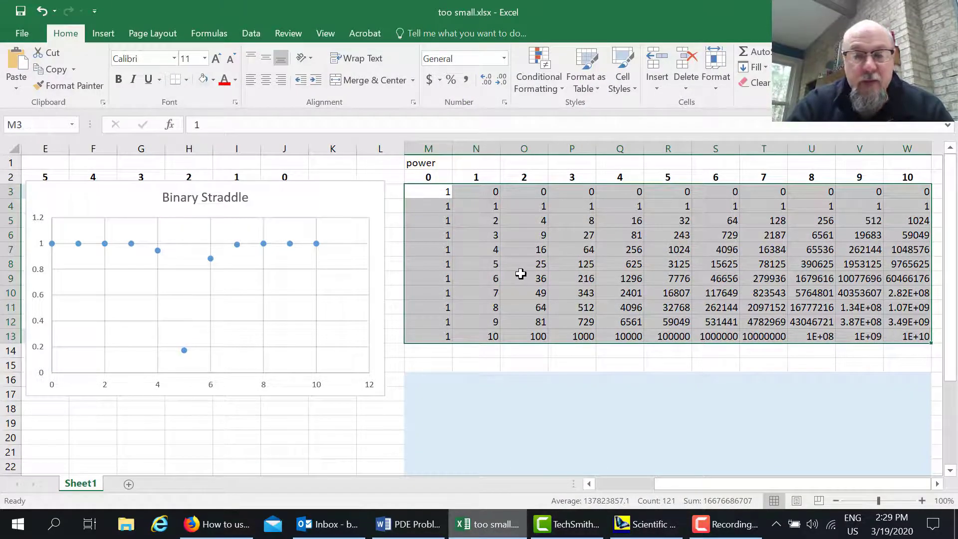
{"action": "left_click", "coordinate": [521, 276]}
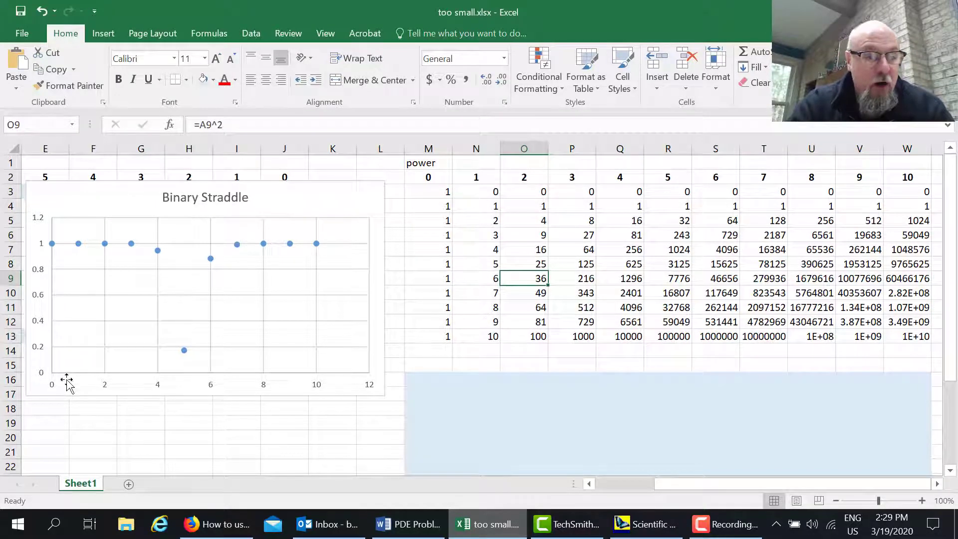
{"action": "left_click_drag", "start_coordinate": [691, 483], "coordinate": [581, 481]}
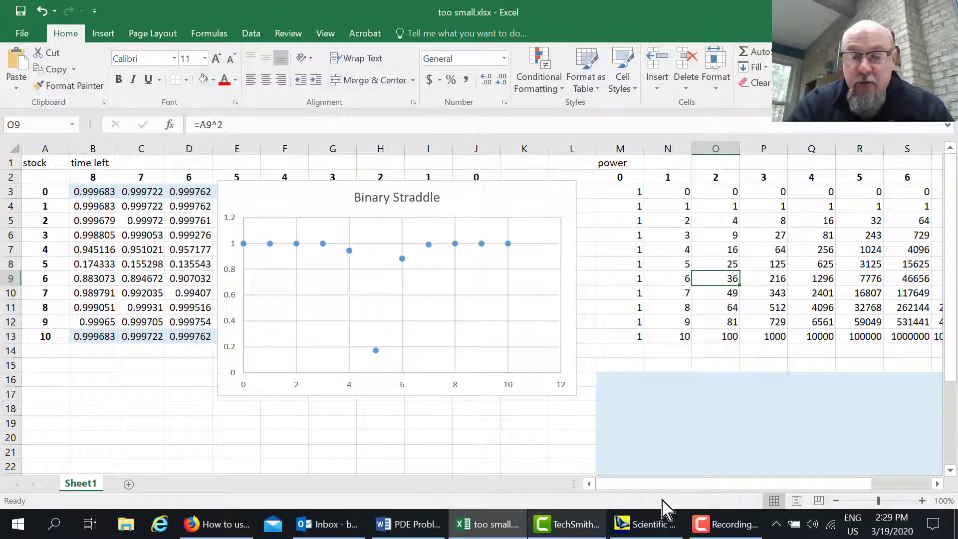
{"action": "left_click_drag", "start_coordinate": [668, 483], "coordinate": [816, 487]}
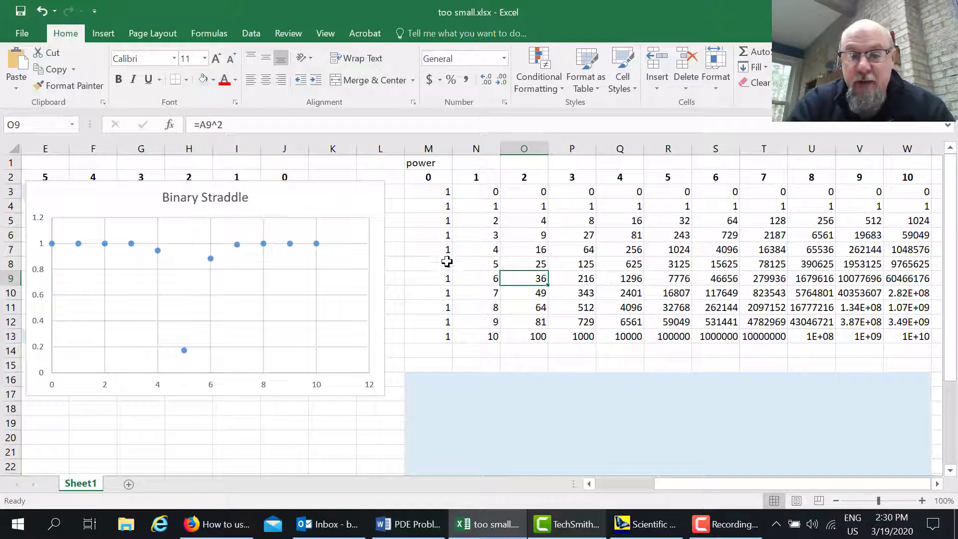
Examine the power formulas across row 7 of the powers table, including the cell references used in T7.
{"action": "left_click", "coordinate": [433, 251]}
{"action": "left_click", "coordinate": [486, 251]}
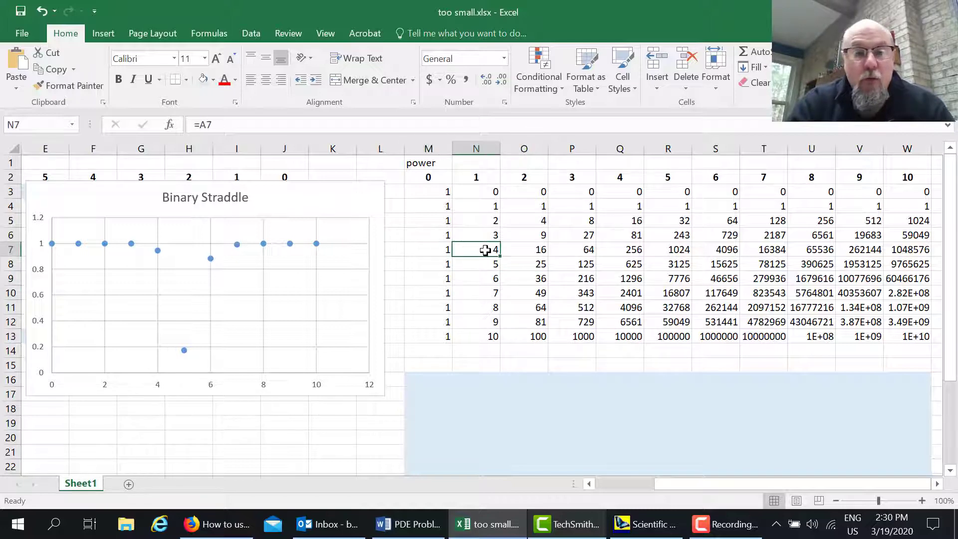
{"action": "left_click", "coordinate": [520, 251]}
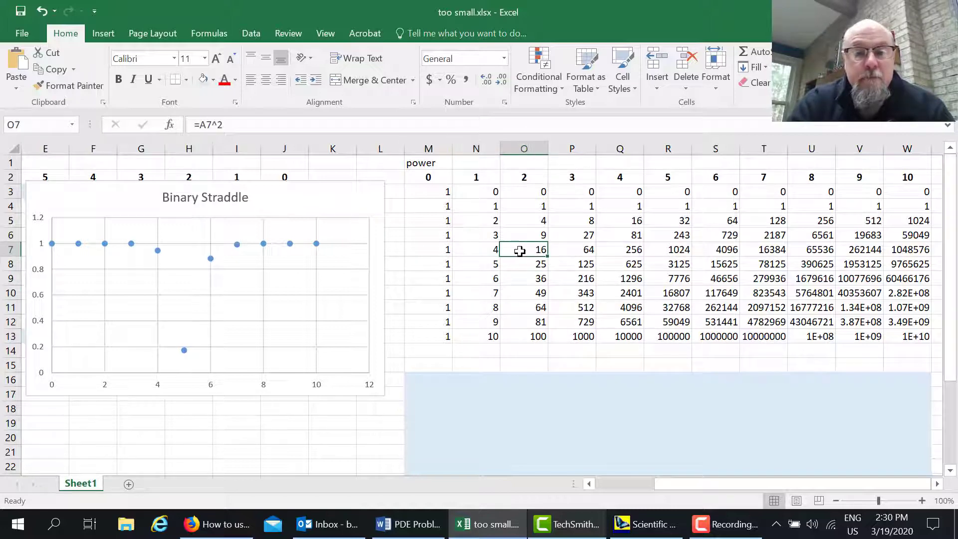
{"action": "left_click", "coordinate": [579, 255]}
{"action": "left_click", "coordinate": [749, 252]}
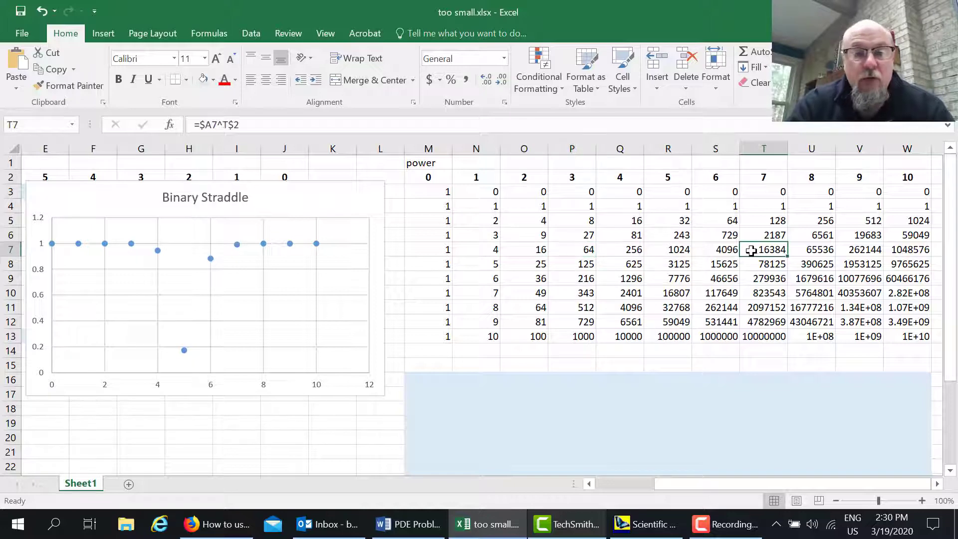
{"action": "left_click", "coordinate": [762, 128]}
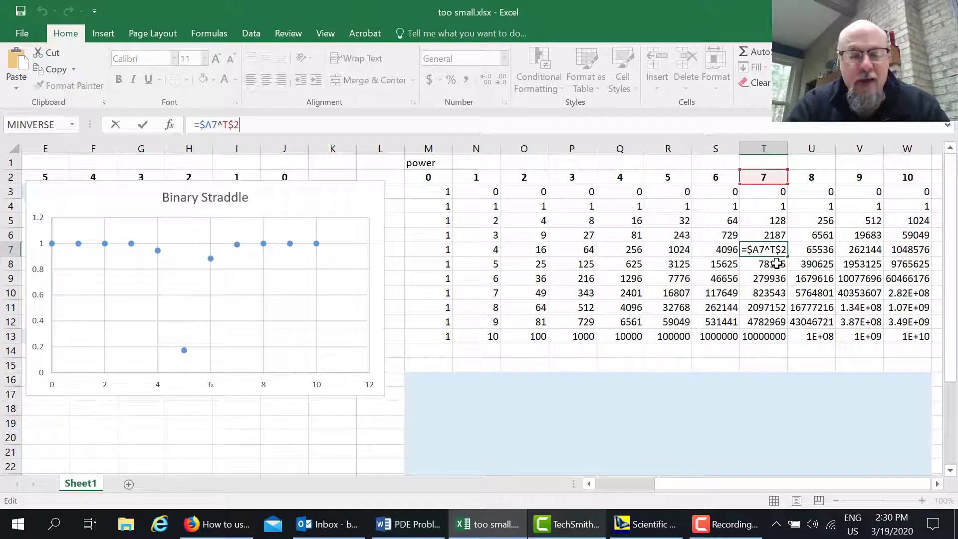
{"action": "key", "text": "ctrl+Return"}
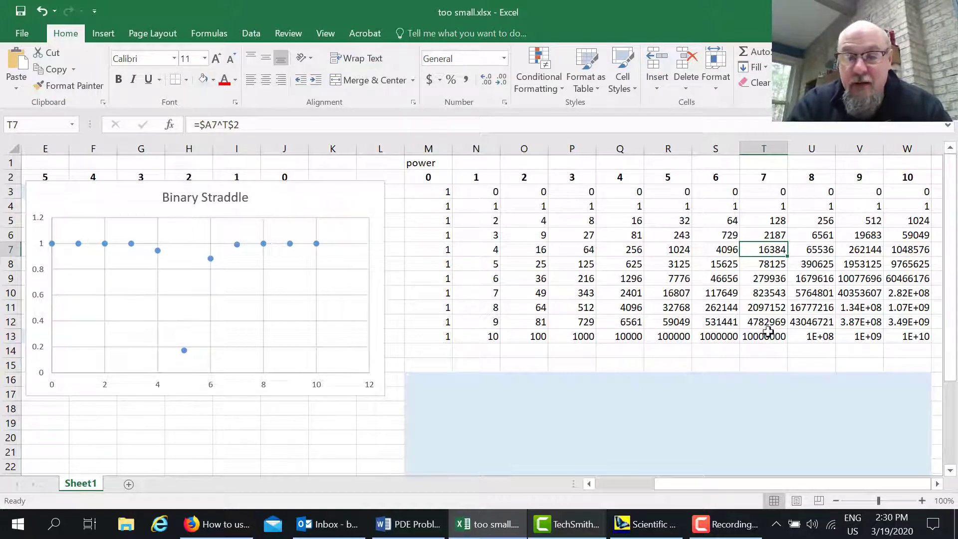
{"action": "left_click", "coordinate": [631, 264]}
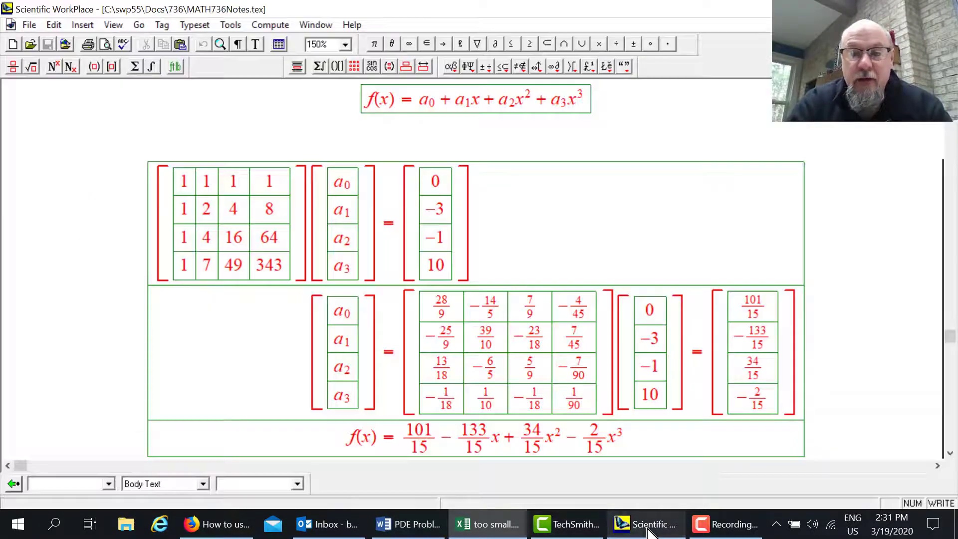
Review the inverse matrix solution in the Scientific WorkPlace notes and, back in Excel, examine the empty shaded block below the powers table.
{"action": "left_click", "coordinate": [648, 525]}
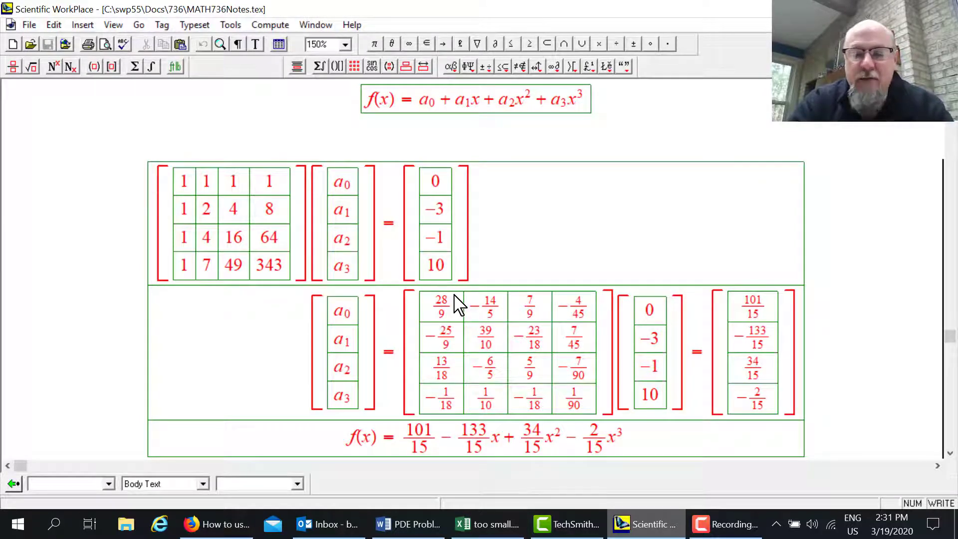
{"action": "left_click", "coordinate": [486, 524]}
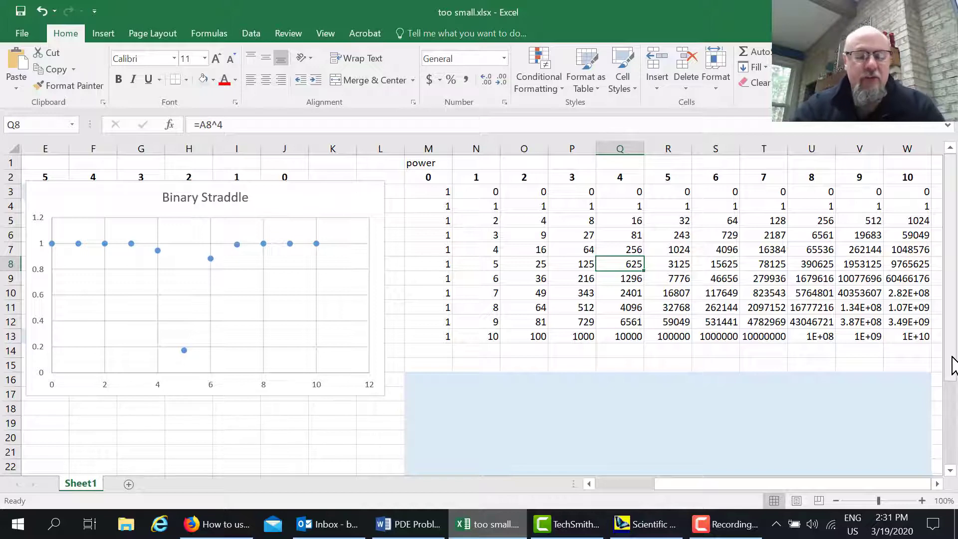
{"action": "mouse_move", "coordinate": [953, 364]}
{"action": "left_mouse_down"}
{"action": "mouse_move", "coordinate": [954, 414]}
{"action": "mouse_move", "coordinate": [956, 351]}
{"action": "left_mouse_up"}
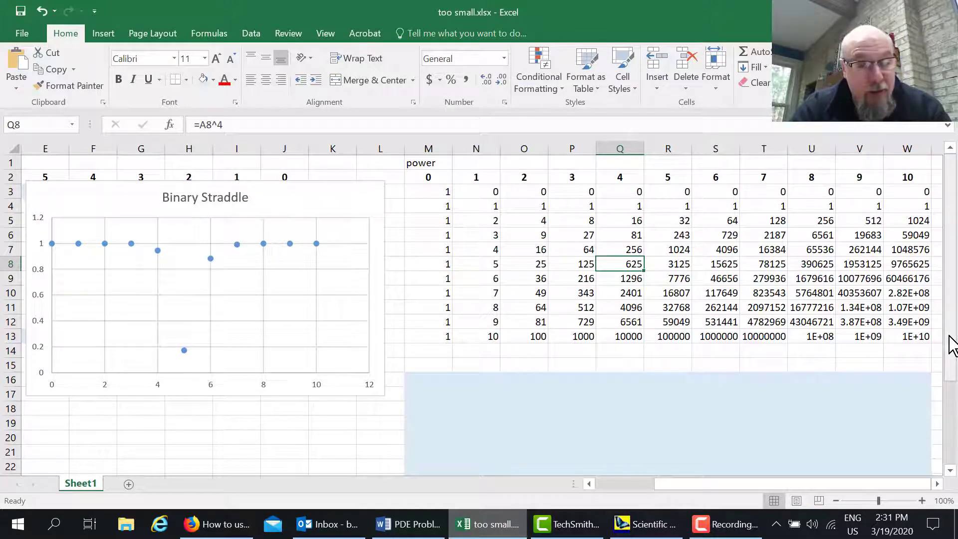
{"action": "left_click_drag", "start_coordinate": [951, 343], "coordinate": [952, 414]}
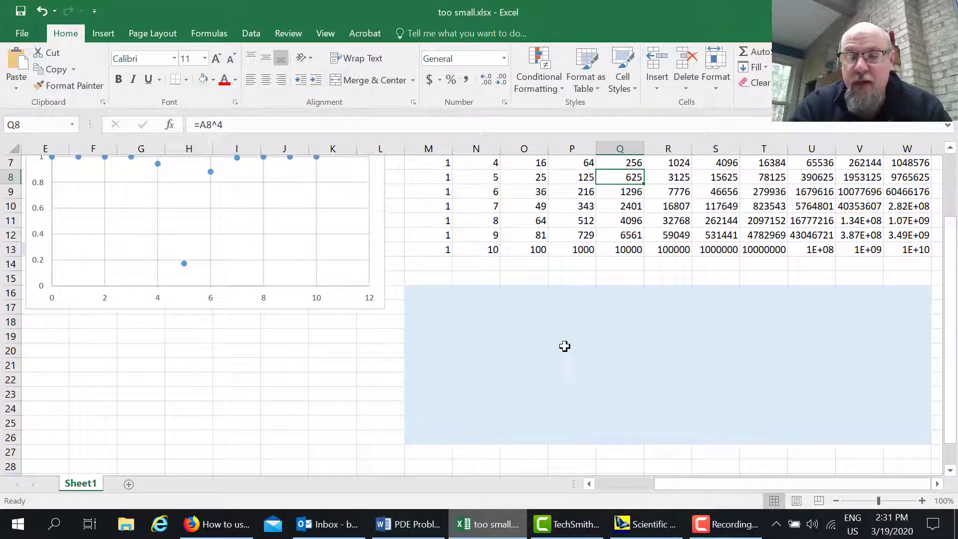
{"action": "left_click_drag", "start_coordinate": [951, 260], "coordinate": [459, 220]}
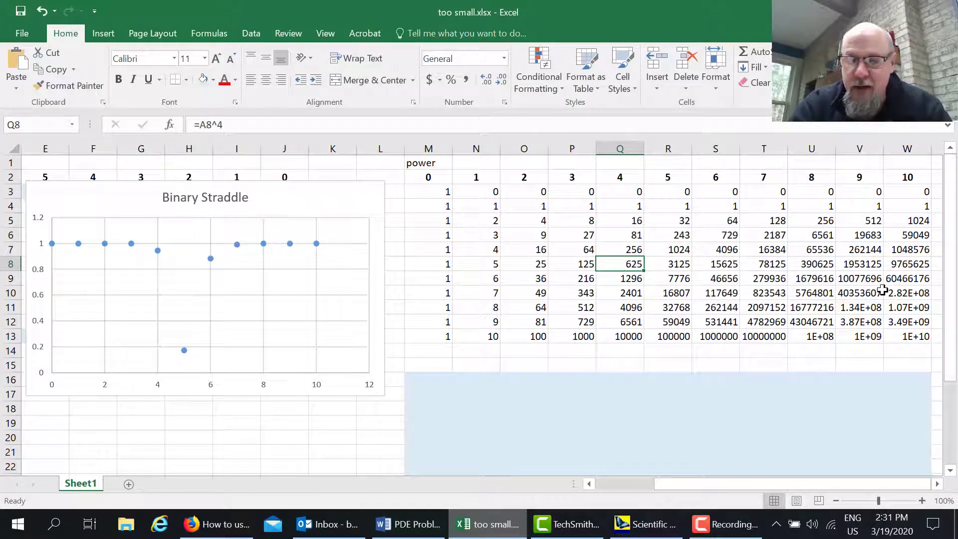
{"action": "left_click_drag", "start_coordinate": [951, 304], "coordinate": [951, 394]}
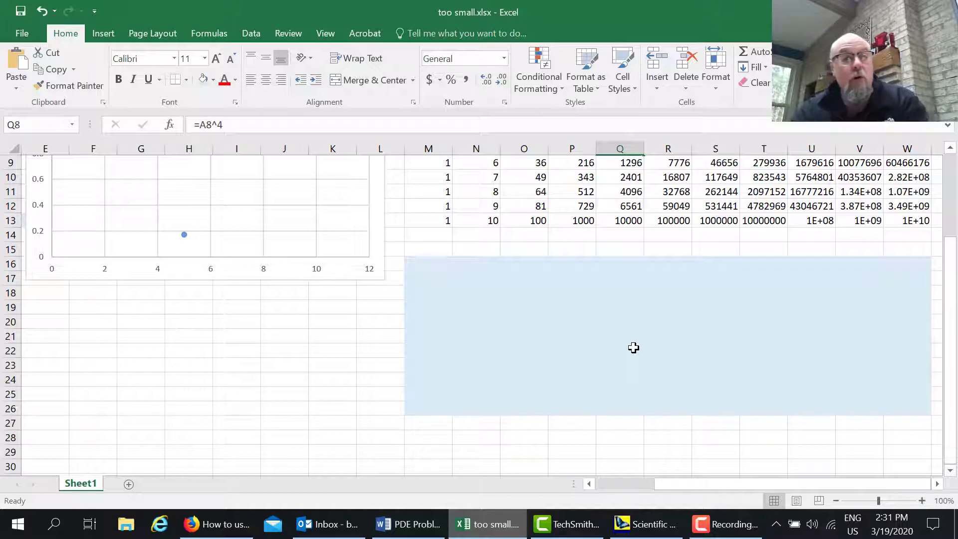
{"action": "left_click_drag", "start_coordinate": [952, 312], "coordinate": [952, 232]}
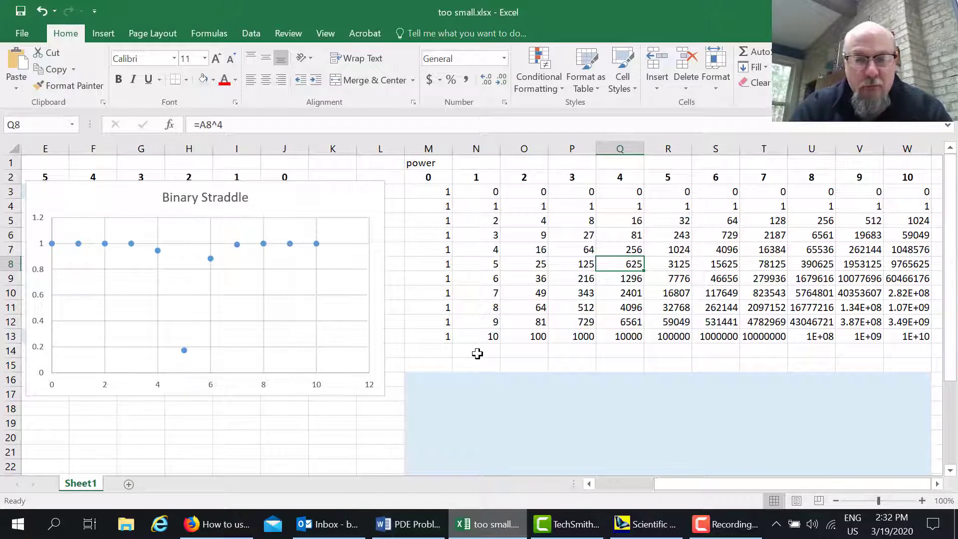
Select the shaded range M16:W26 and begin a MINVERSE formula in it.
{"action": "left_click_drag", "start_coordinate": [433, 379], "coordinate": [894, 418]}
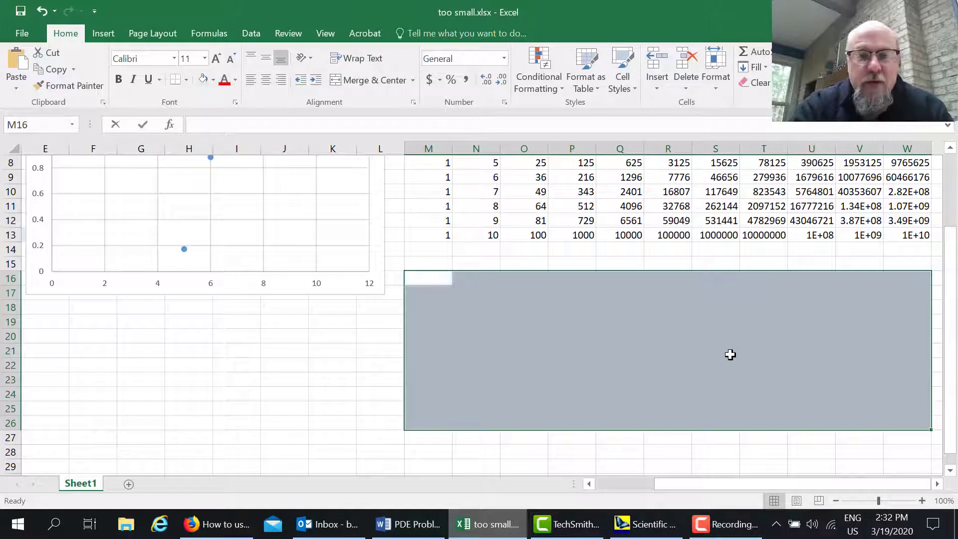
{"action": "type", "text": "="}
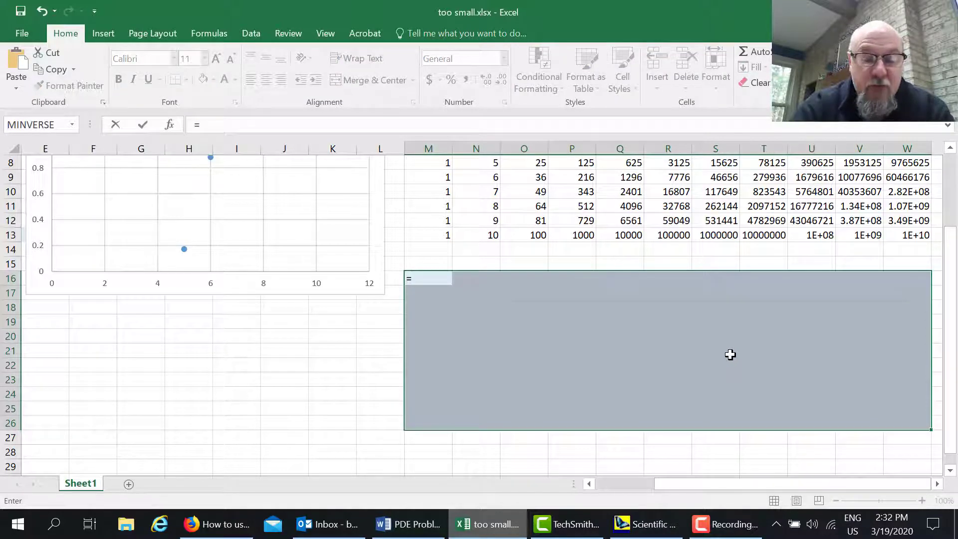
{"action": "type", "text": "minver"}
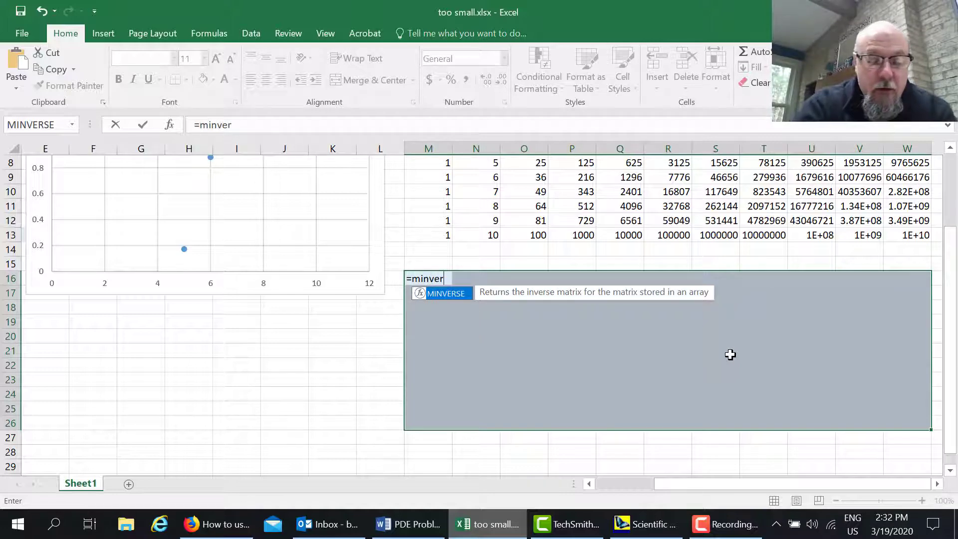
{"action": "type", "text": "se("}
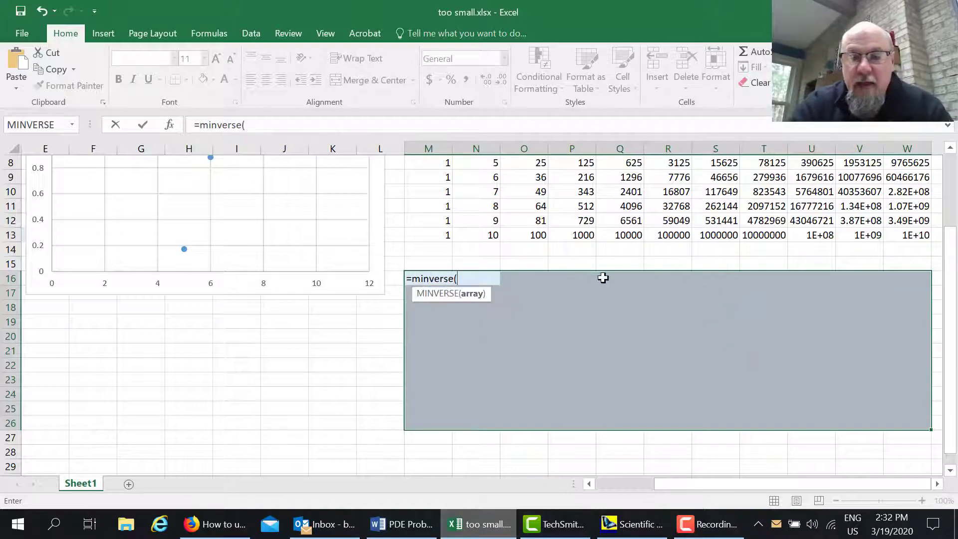
{"action": "left_click_drag", "start_coordinate": [435, 229], "coordinate": [892, 186]}
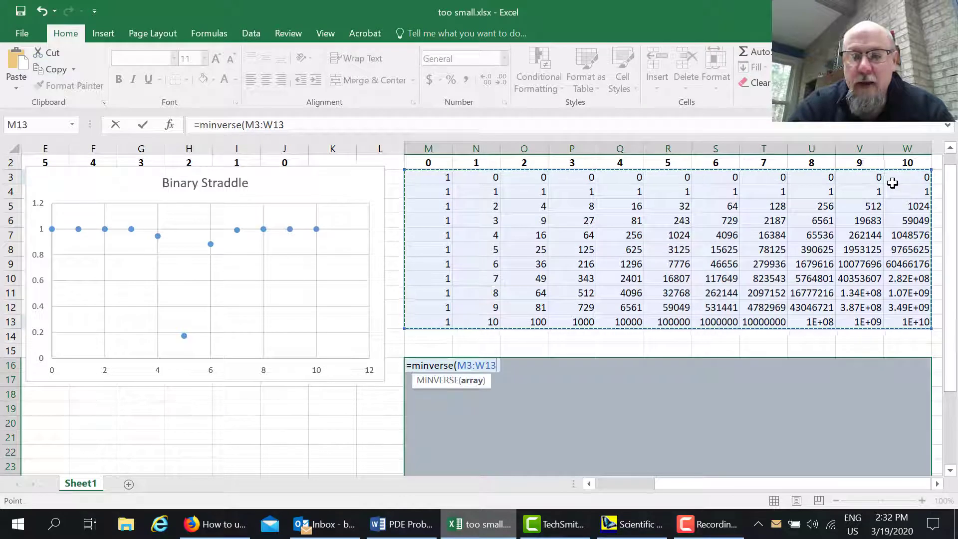
{"action": "left_click", "coordinate": [819, 297]}
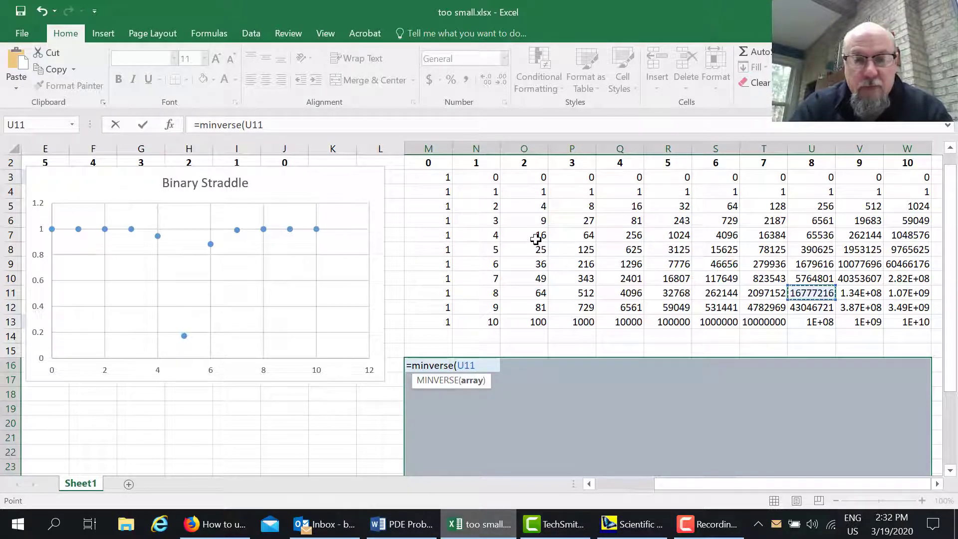
{"action": "key", "text": "BackSpace"}
{"action": "key", "text": "BackSpace"}
{"action": "key", "text": "BackSpace"}
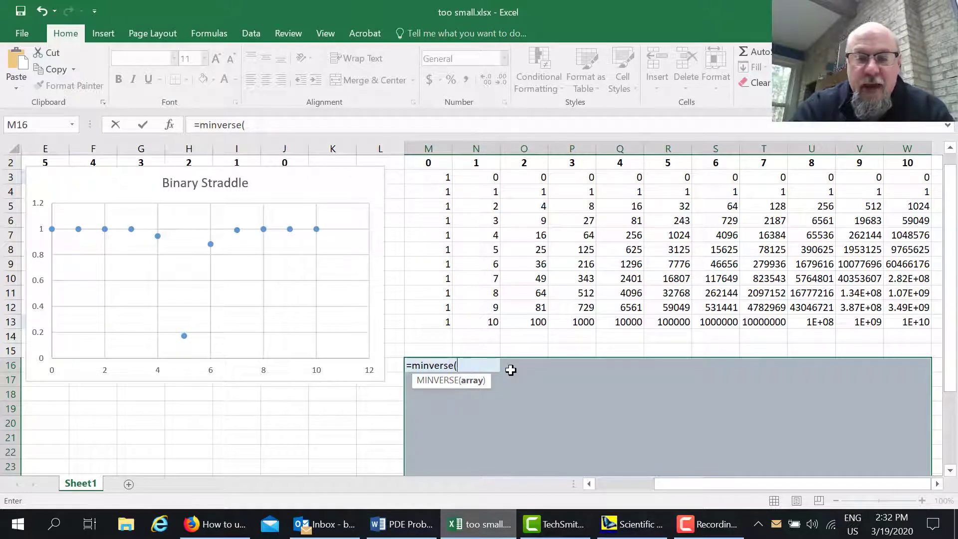
Complete the MINVERSE formula with the powers matrix M3:W13 and enter it as an array formula across M16:W26.
{"action": "left_click_drag", "start_coordinate": [439, 176], "coordinate": [906, 315]}
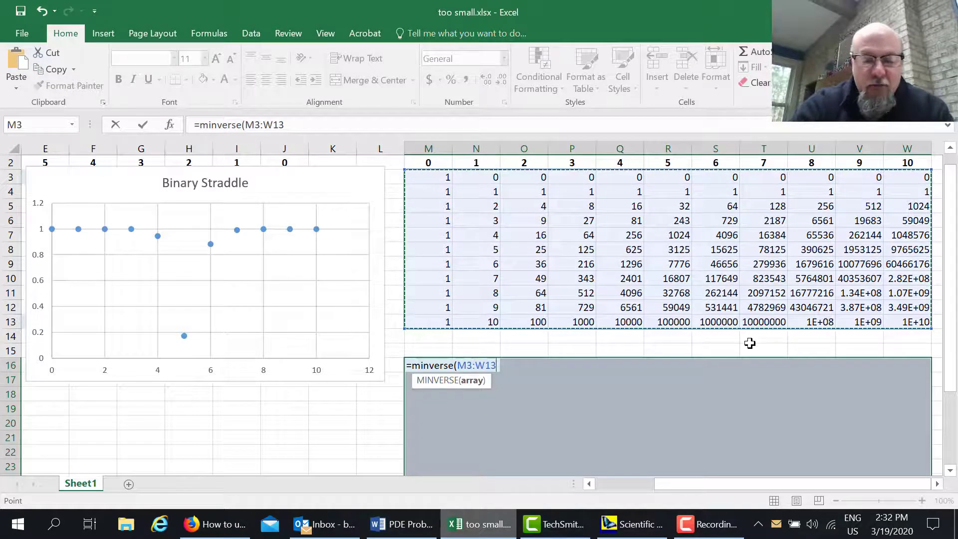
{"action": "type", "text": ")"}
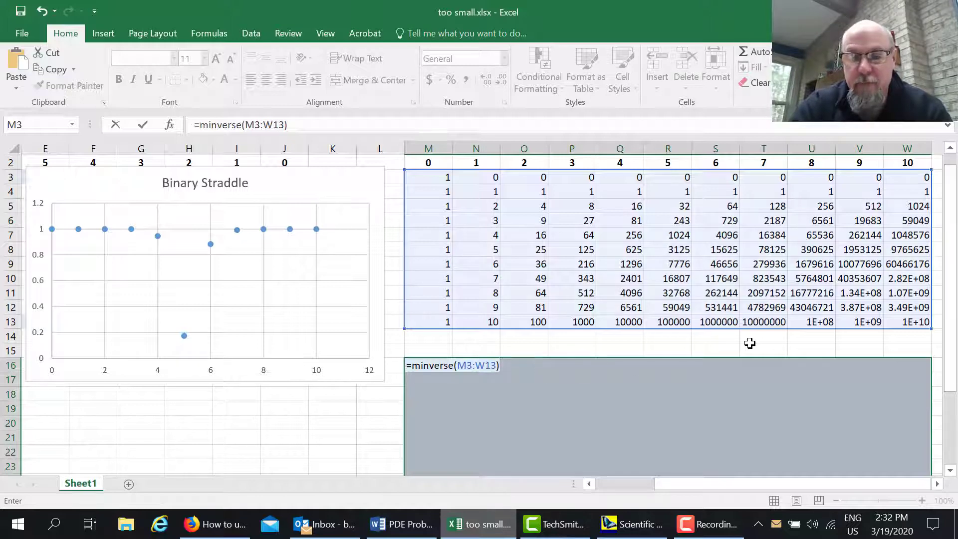
{"action": "key", "text": "ctrl+shift+Return"}
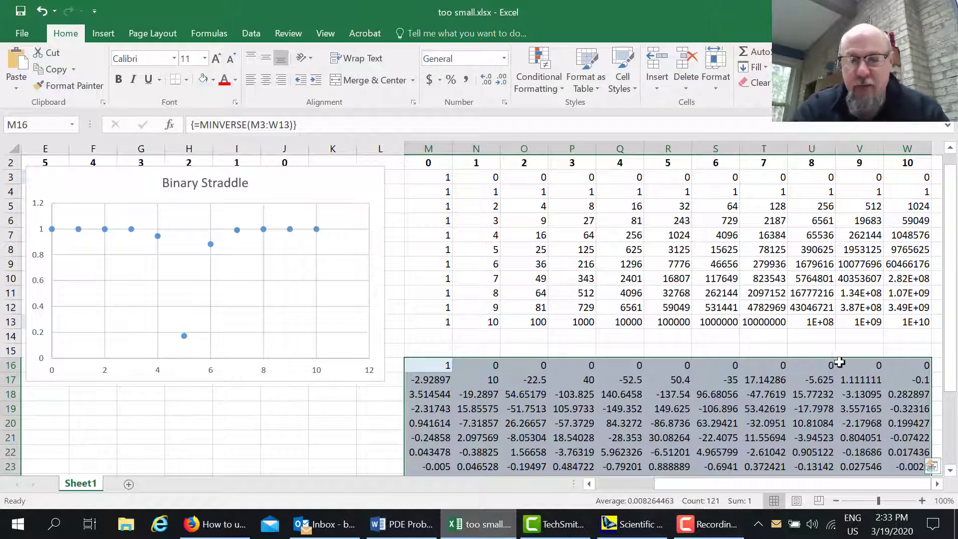
Examine the full inverse matrix in M16:W26 and return to the stock and time-left data at the start of the sheet.
{"action": "left_click_drag", "start_coordinate": [953, 382], "coordinate": [953, 399]}
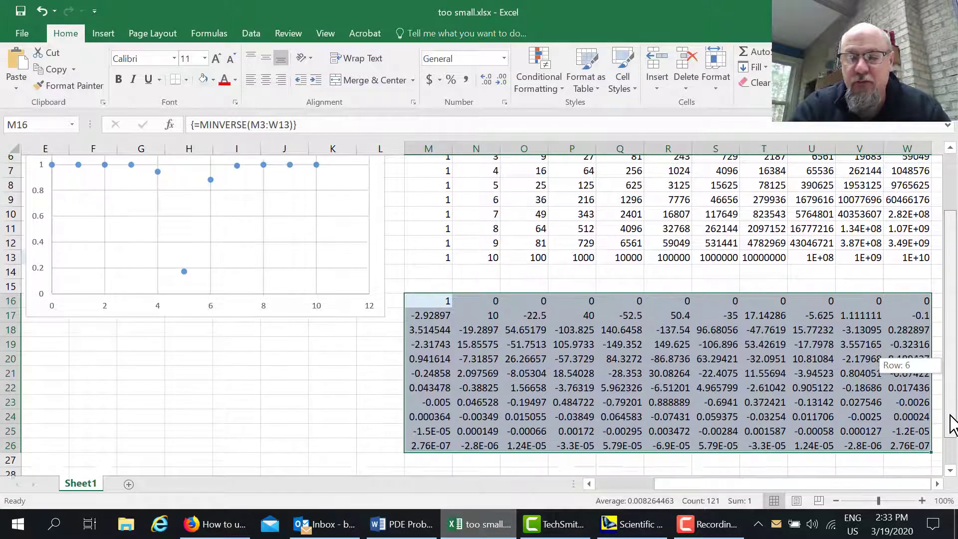
{"action": "left_click", "coordinate": [763, 394]}
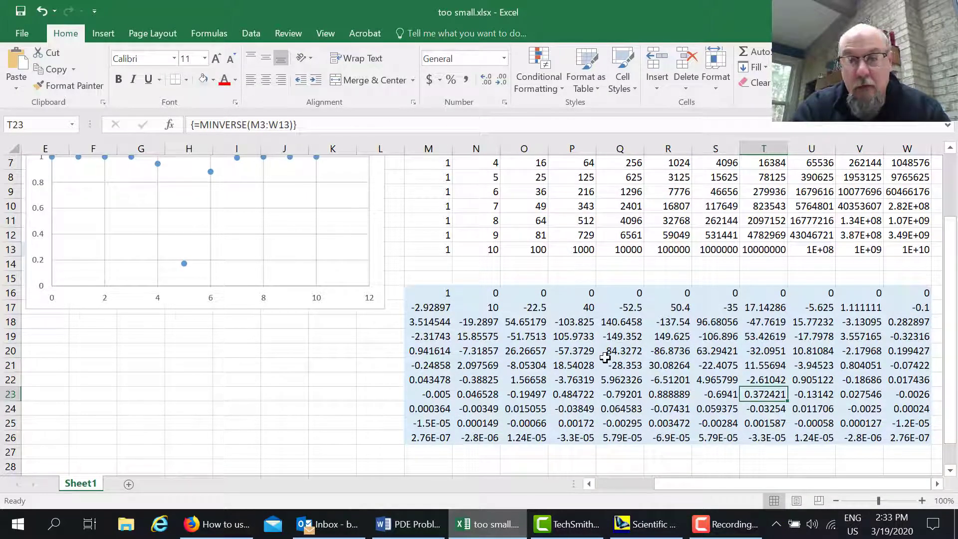
{"action": "left_click", "coordinate": [689, 484]}
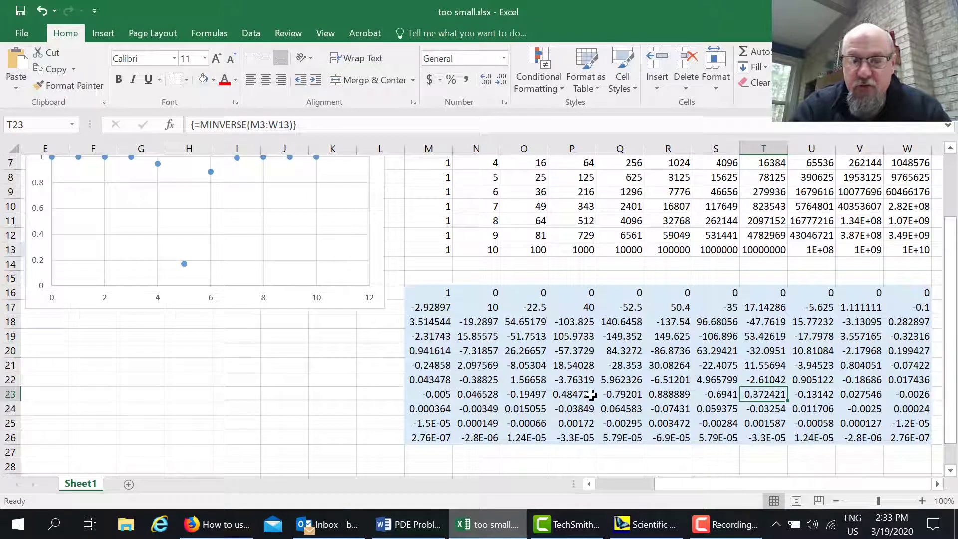
{"action": "left_click", "coordinate": [685, 483]}
{"action": "left_click_drag", "start_coordinate": [685, 483], "coordinate": [609, 494]}
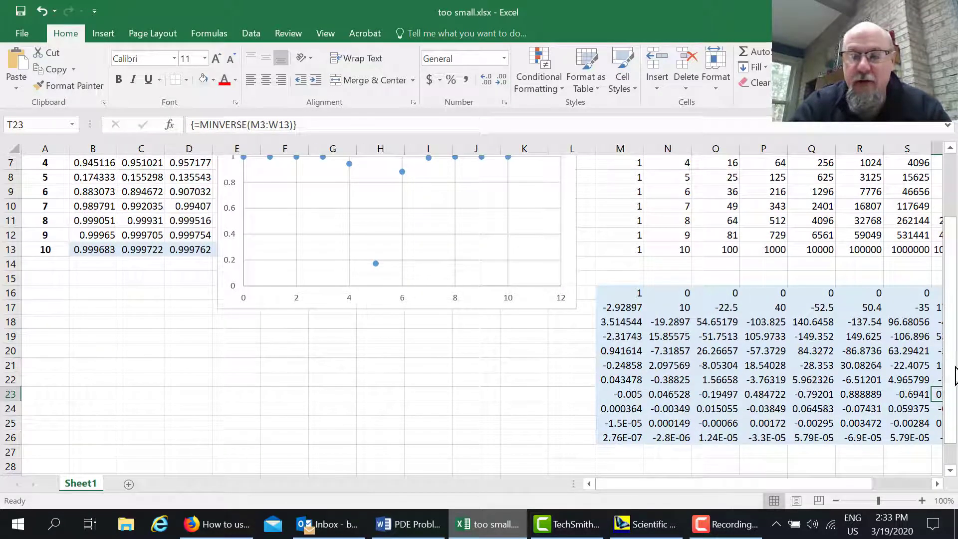
{"action": "left_click_drag", "start_coordinate": [953, 372], "coordinate": [952, 234]}
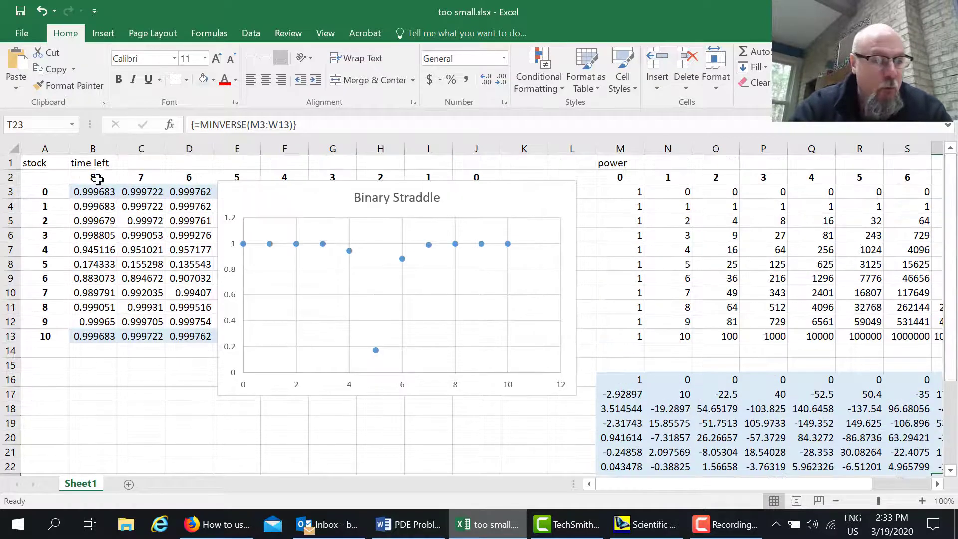
Check the eight-time-left straddle values in B3:B13 and shorten the Binary Straddle chart so its lower edge ends above row 13.
{"action": "left_click_drag", "start_coordinate": [91, 192], "coordinate": [91, 337]}
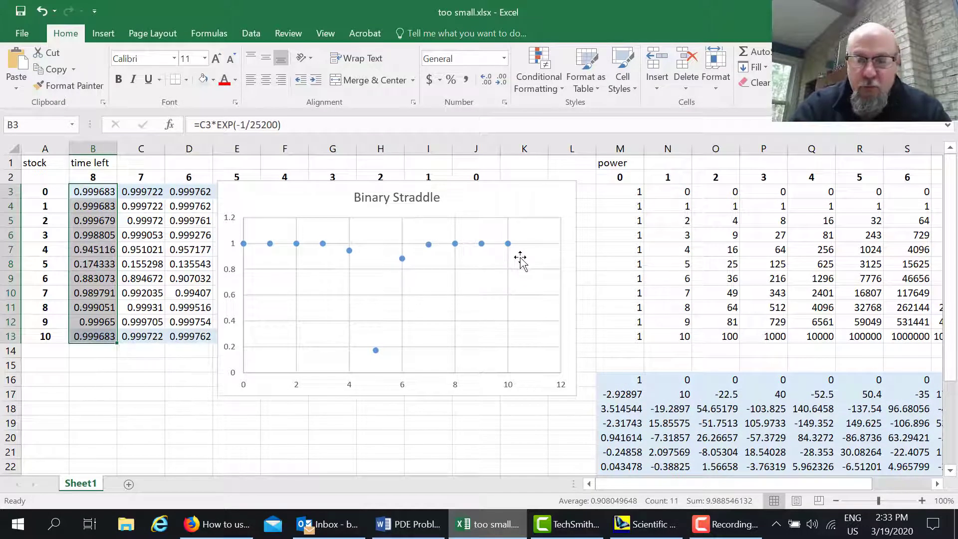
{"action": "left_click", "coordinate": [491, 434]}
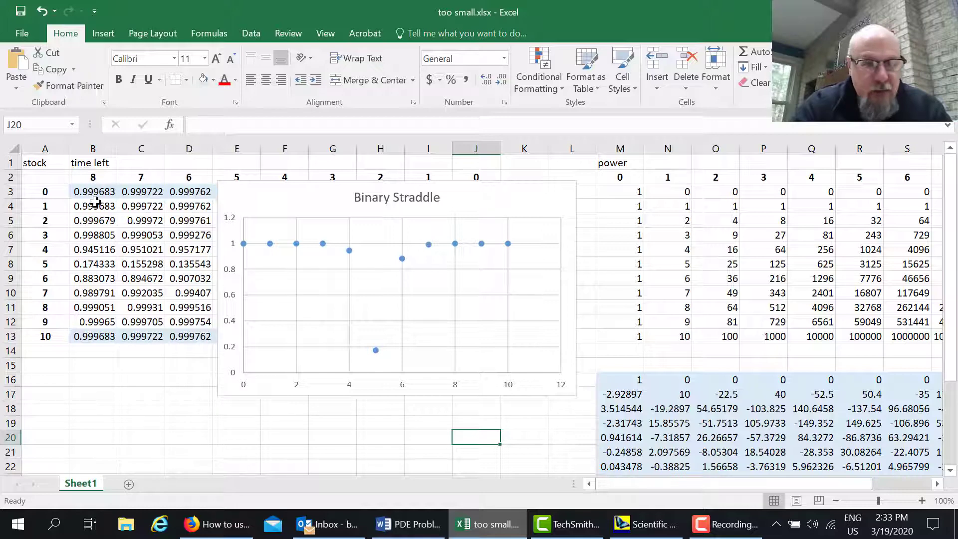
{"action": "left_click", "coordinate": [97, 366]}
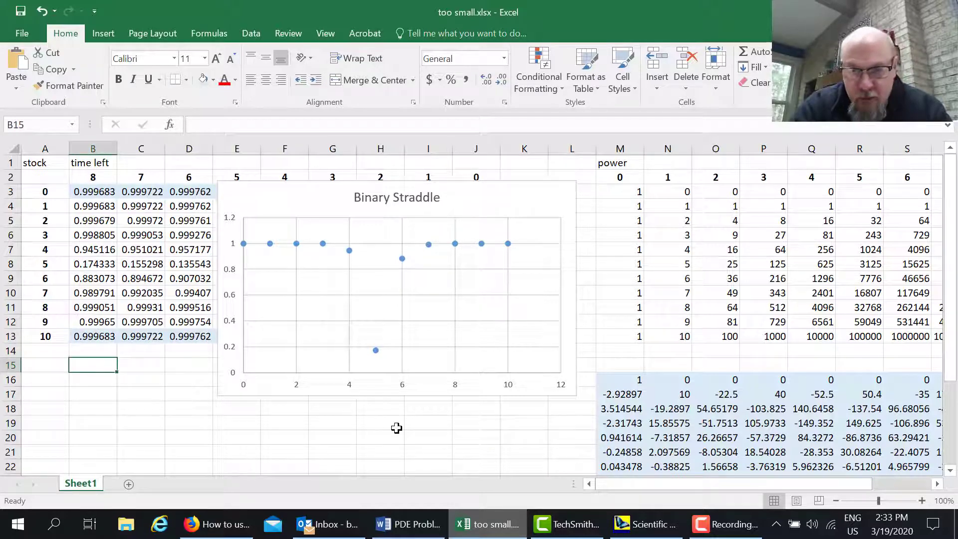
{"action": "left_click_drag", "start_coordinate": [712, 484], "coordinate": [771, 484]}
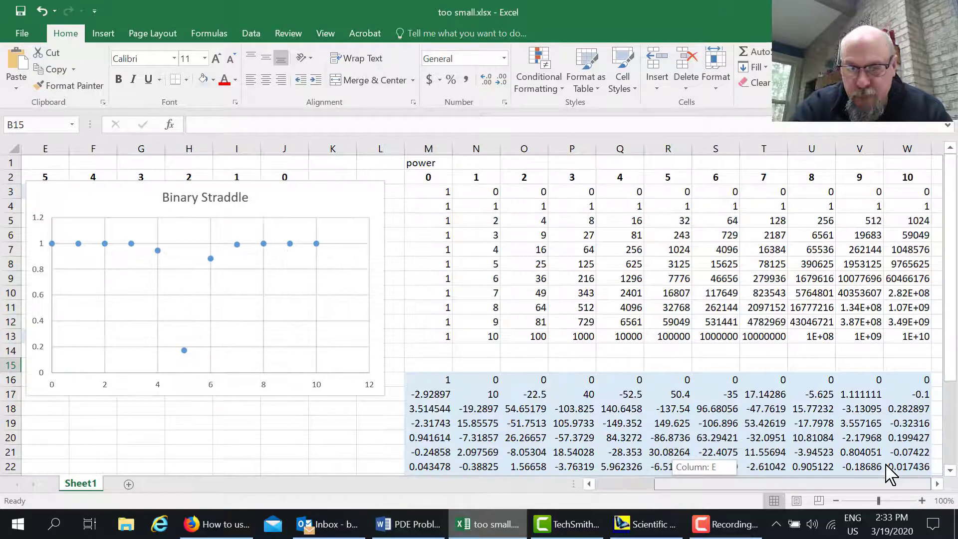
{"action": "left_click", "coordinate": [335, 393]}
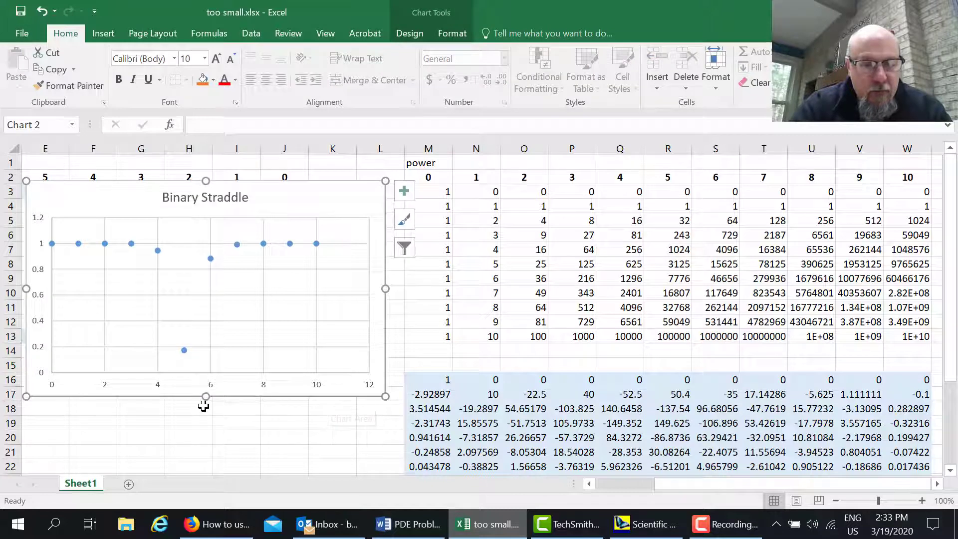
{"action": "left_click_drag", "start_coordinate": [205, 399], "coordinate": [212, 330]}
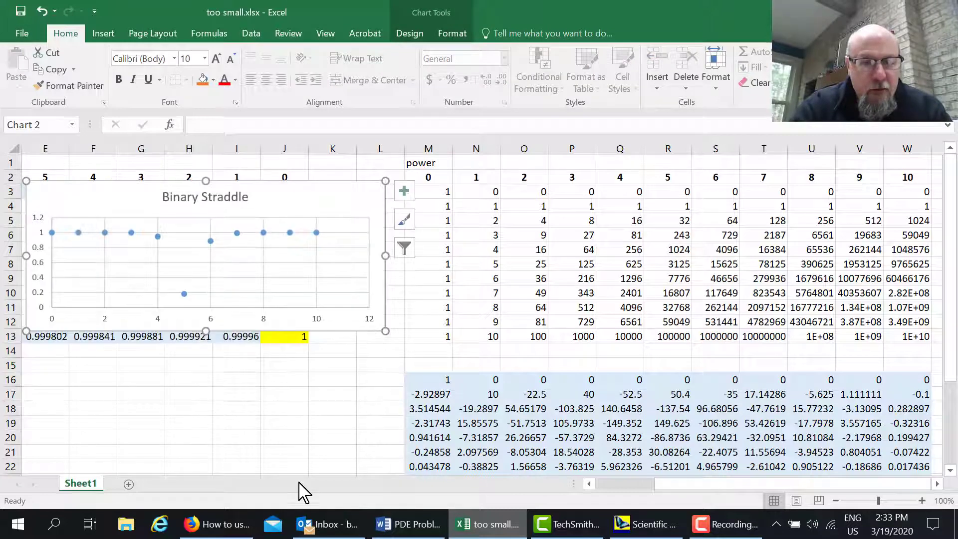
Shade the empty cells K16:K26 beside the inverse matrix with the same light blue fill.
{"action": "left_click", "coordinate": [344, 408]}
{"action": "mouse_move", "coordinate": [345, 383]}
{"action": "left_mouse_down"}
{"action": "mouse_move", "coordinate": [344, 483]}
{"action": "mouse_move", "coordinate": [331, 392]}
{"action": "left_mouse_up"}
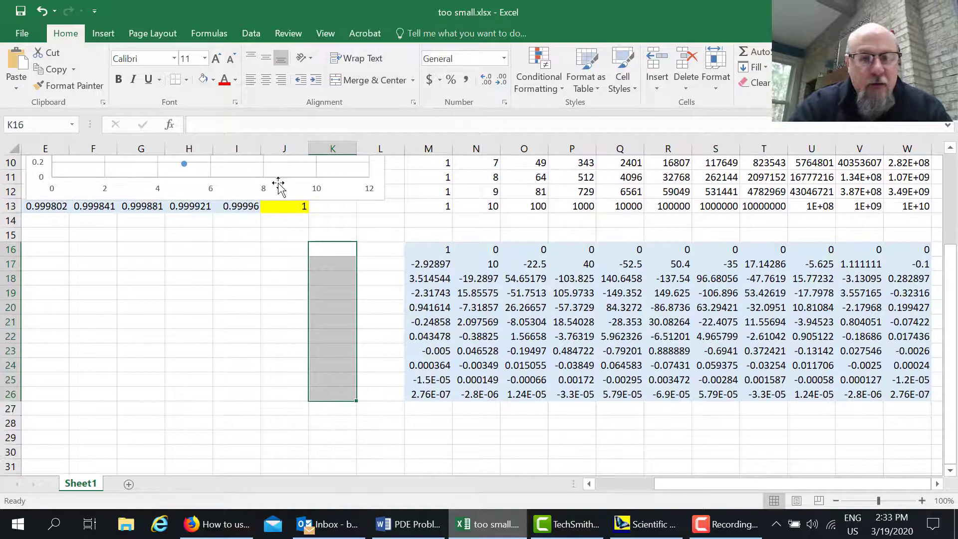
{"action": "left_click", "coordinate": [214, 81]}
{"action": "left_click", "coordinate": [205, 80]}
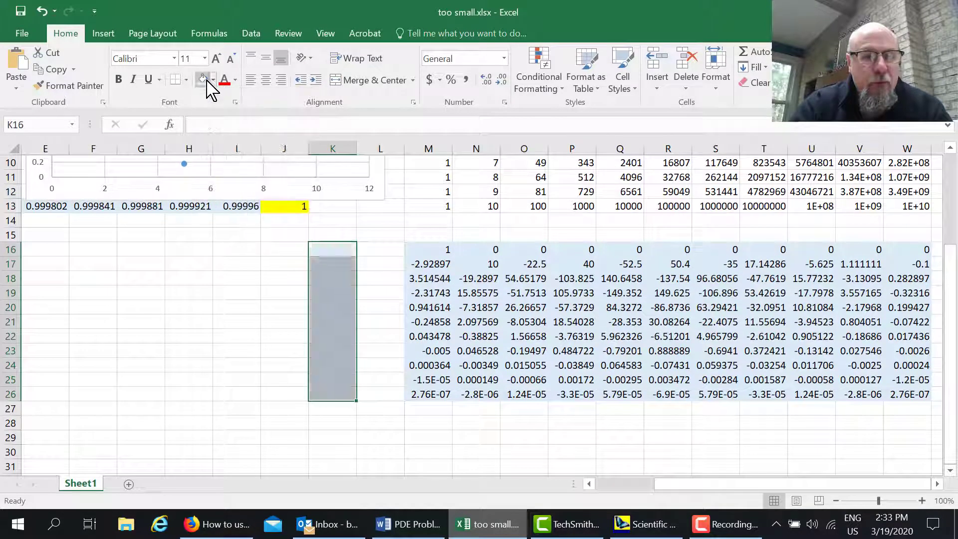
{"action": "left_click", "coordinate": [212, 303]}
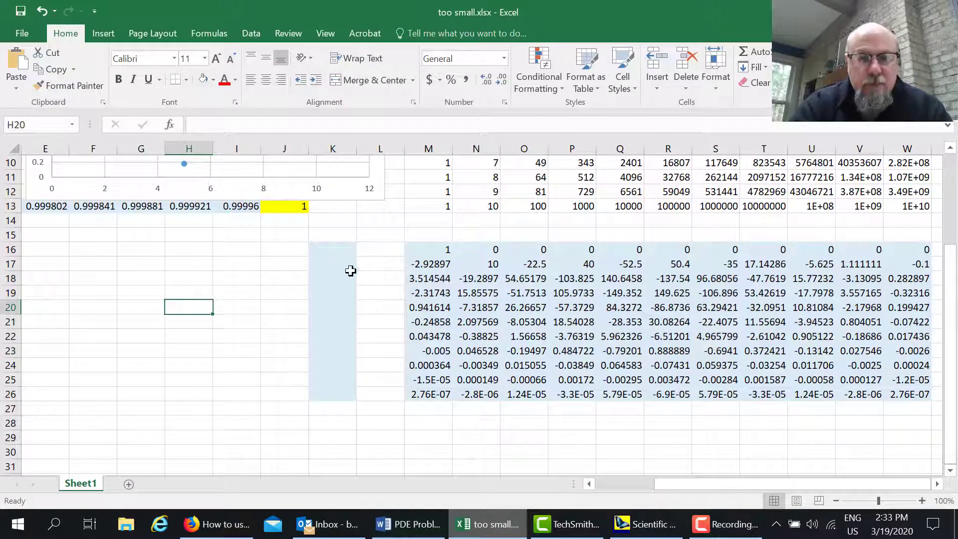
{"action": "left_click", "coordinate": [344, 250]}
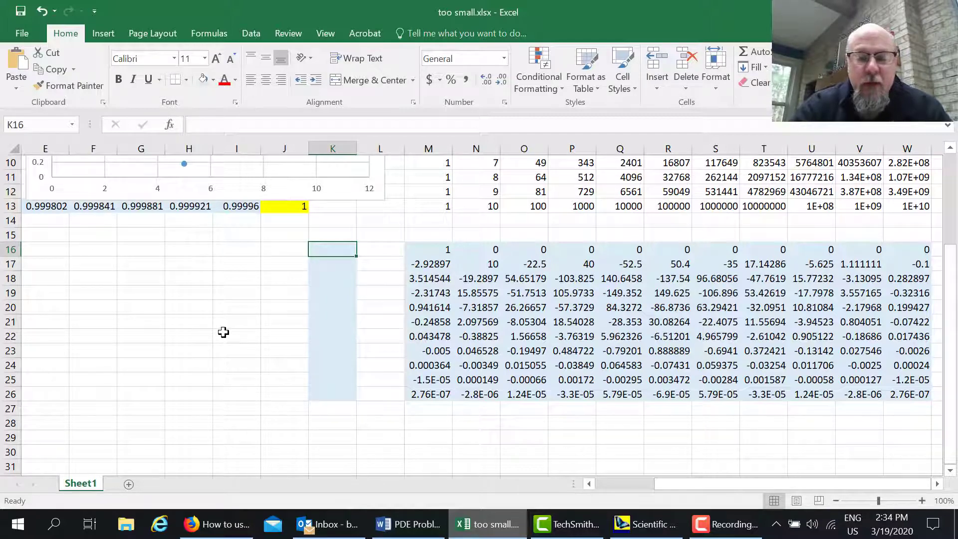
{"action": "type", "text": "="}
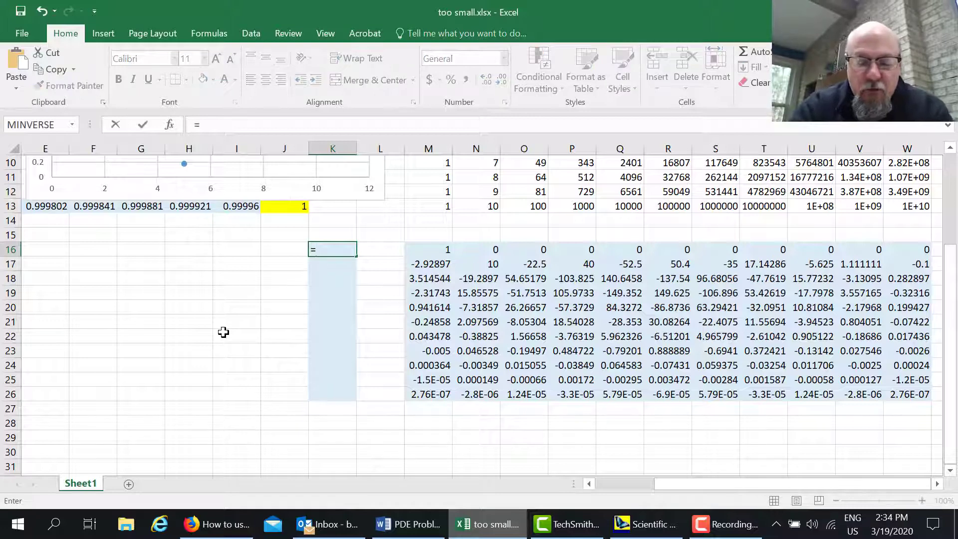
{"action": "type", "text": "mmul"}
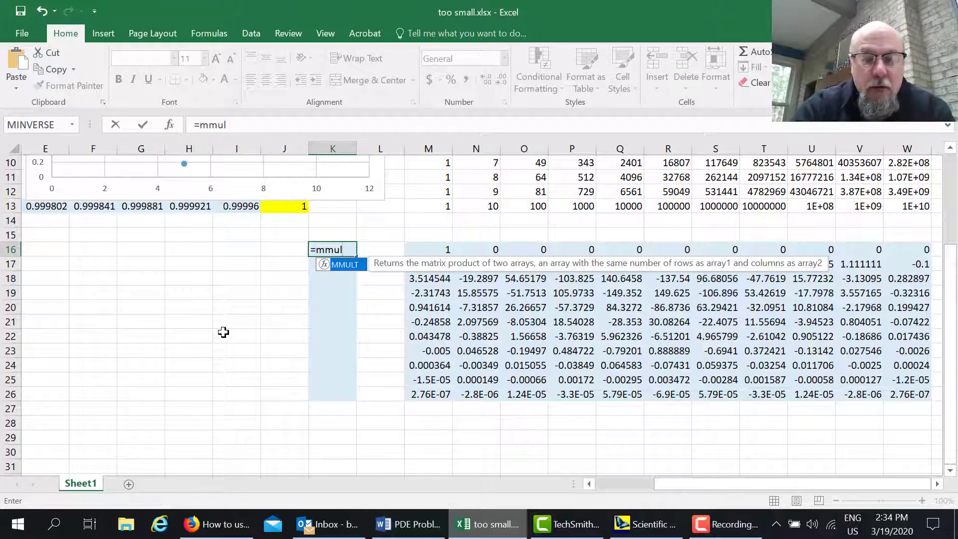
{"action": "type", "text": "t("}
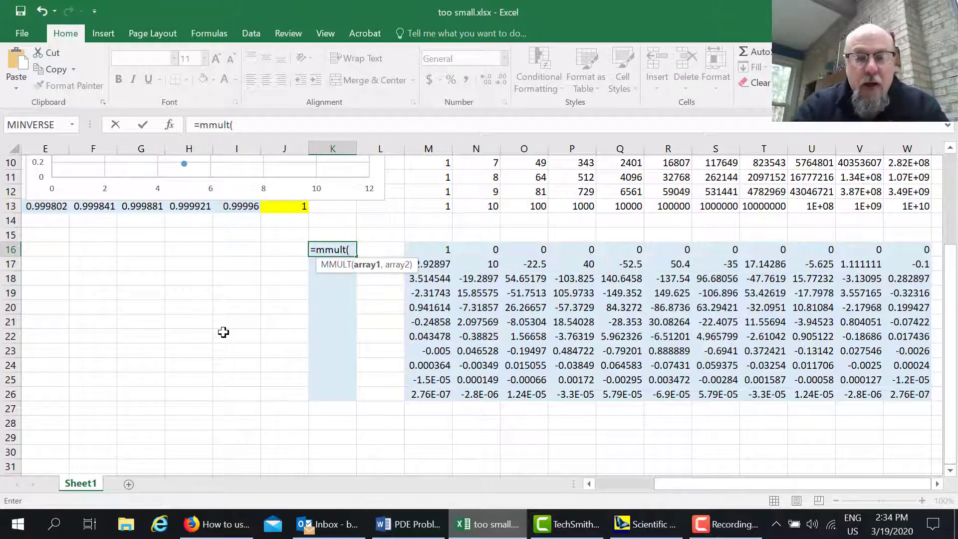
{"action": "left_click_drag", "start_coordinate": [429, 250], "coordinate": [893, 391]}
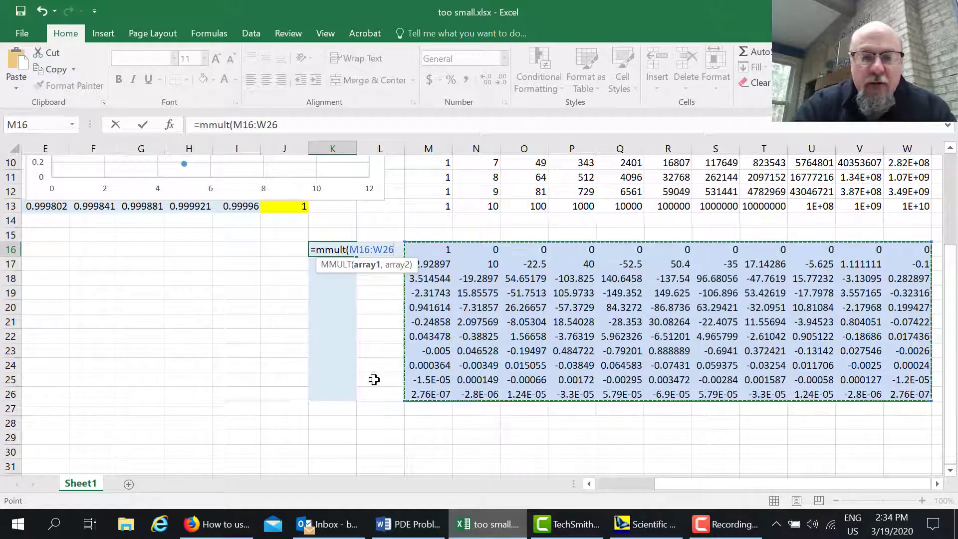
{"action": "key", "text": "Escape"}
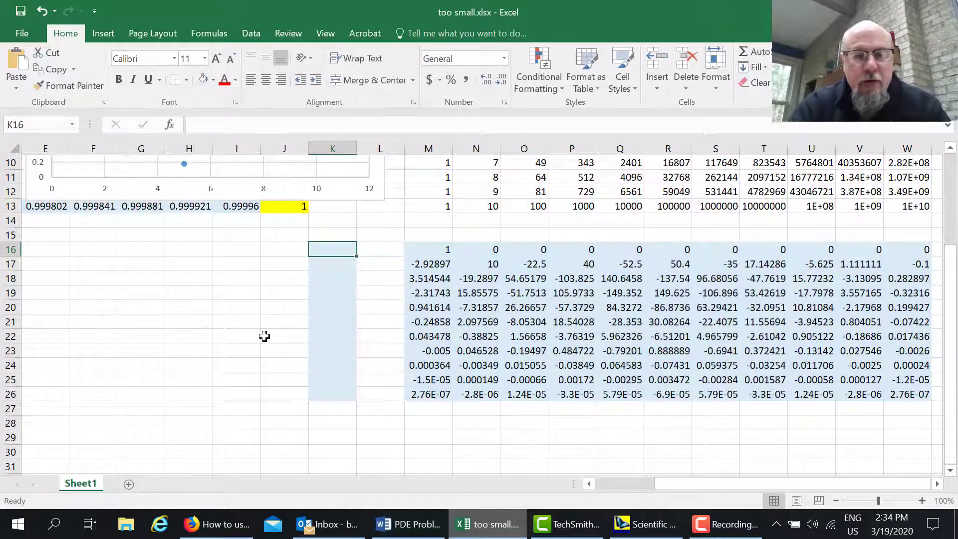
Enter an MMULT array formula across K16:K26 that multiplies the inverse matrix M16:W26 by the straddle values B3:B13.
{"action": "left_click_drag", "start_coordinate": [323, 250], "coordinate": [327, 395]}
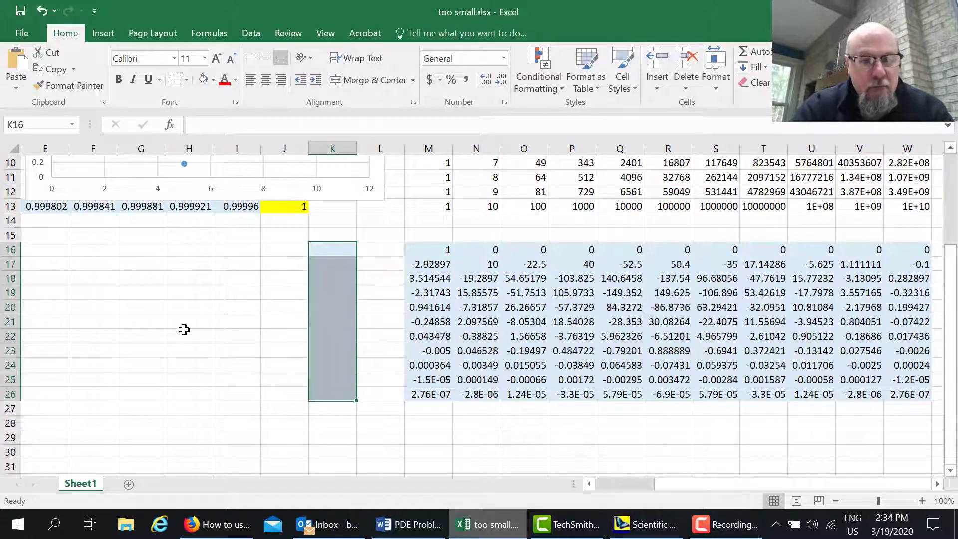
{"action": "type", "text": "=mmul"}
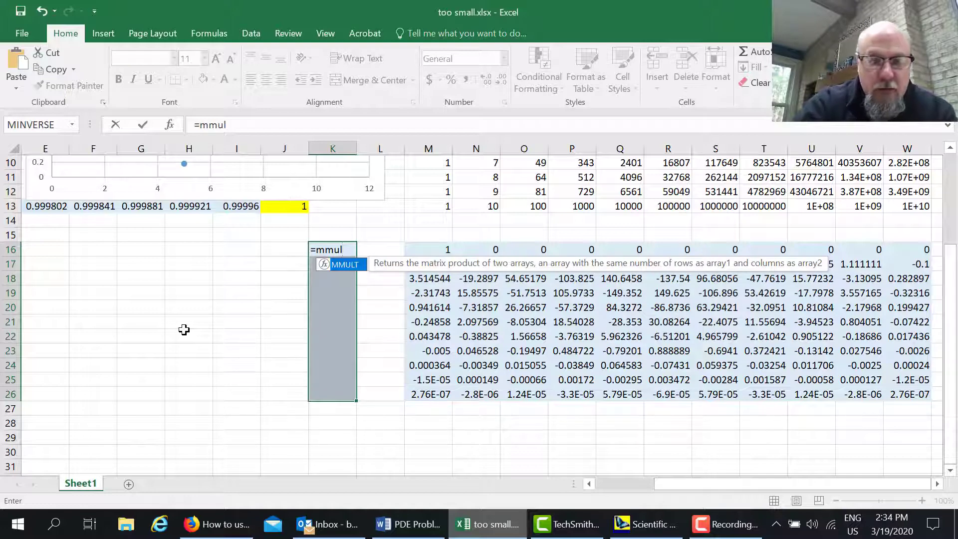
{"action": "type", "text": "t("}
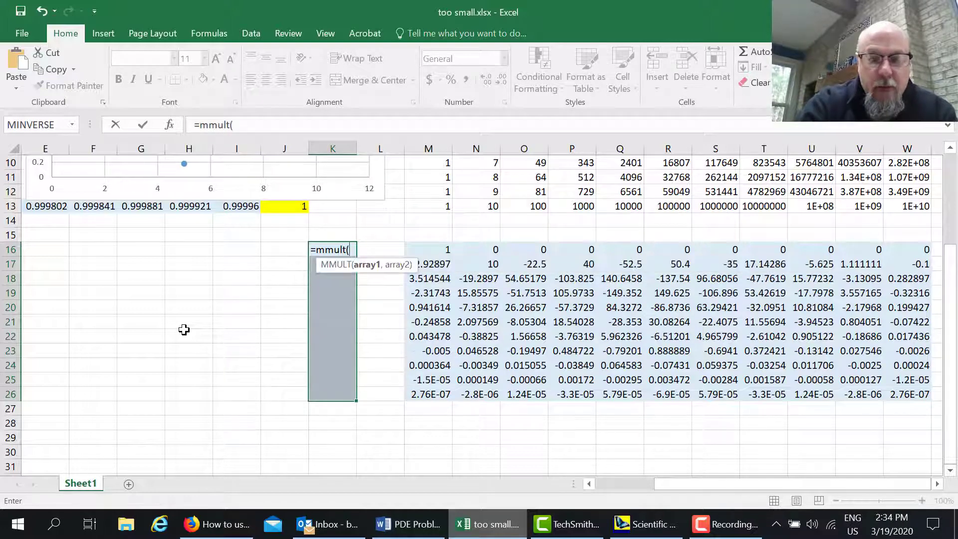
{"action": "left_click_drag", "start_coordinate": [441, 248], "coordinate": [896, 393]}
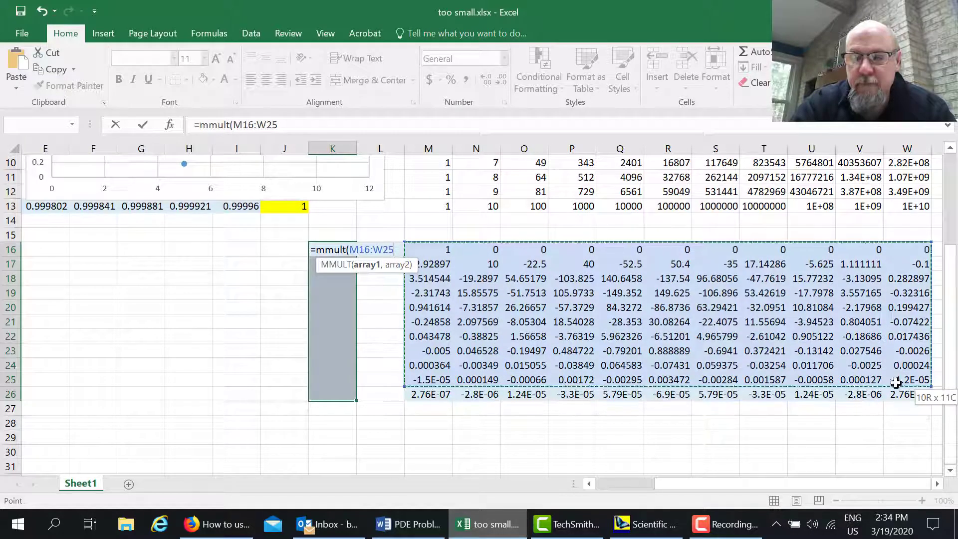
{"action": "type", "text": ","}
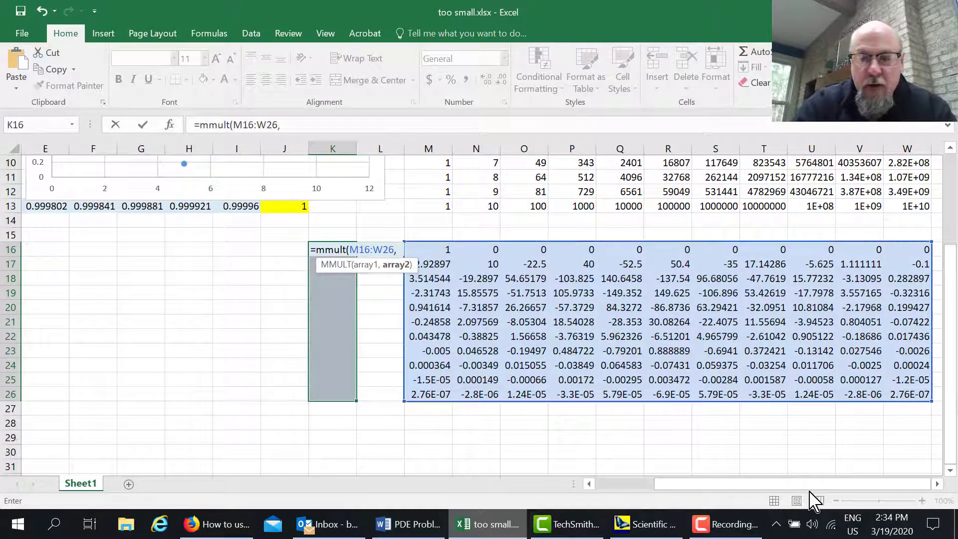
{"action": "left_click", "coordinate": [615, 483]}
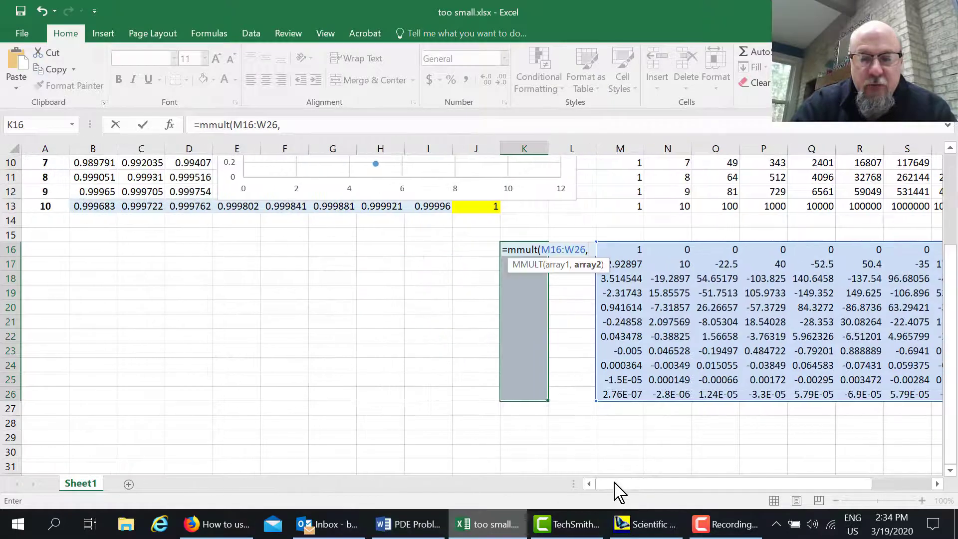
{"action": "mouse_move", "coordinate": [99, 205]}
{"action": "left_mouse_down"}
{"action": "mouse_move", "coordinate": [94, 120]}
{"action": "mouse_move", "coordinate": [95, 194]}
{"action": "left_mouse_up"}
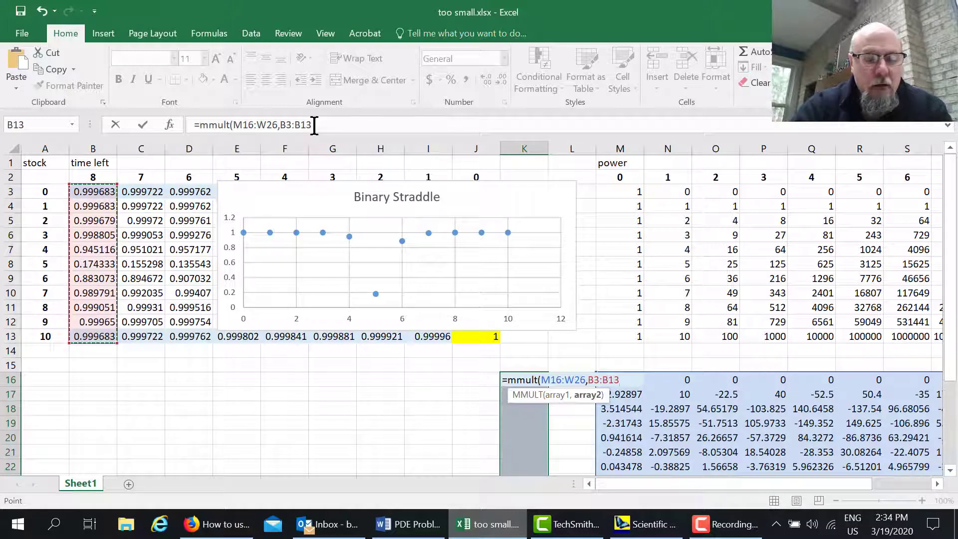
{"action": "type", "text": ")"}
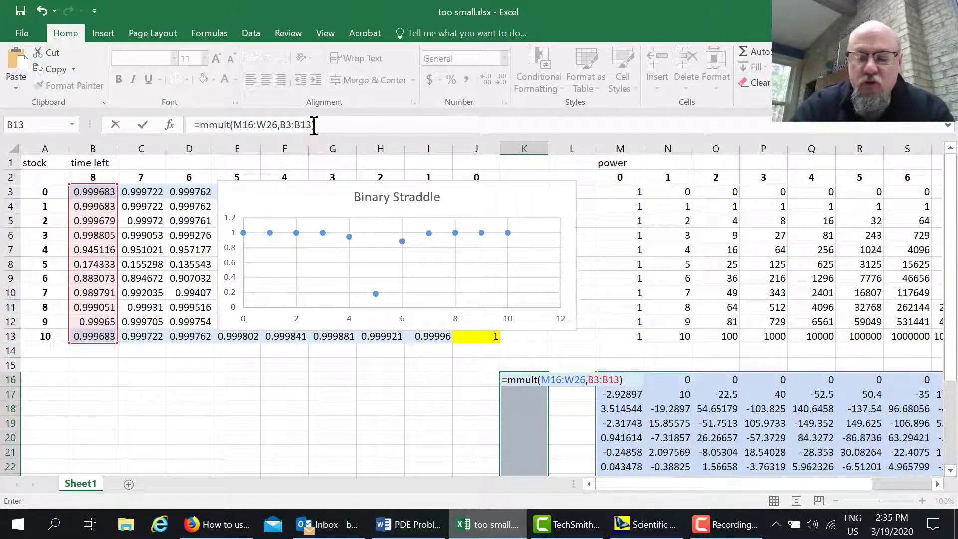
{"action": "key", "text": "ctrl+shift+Return"}
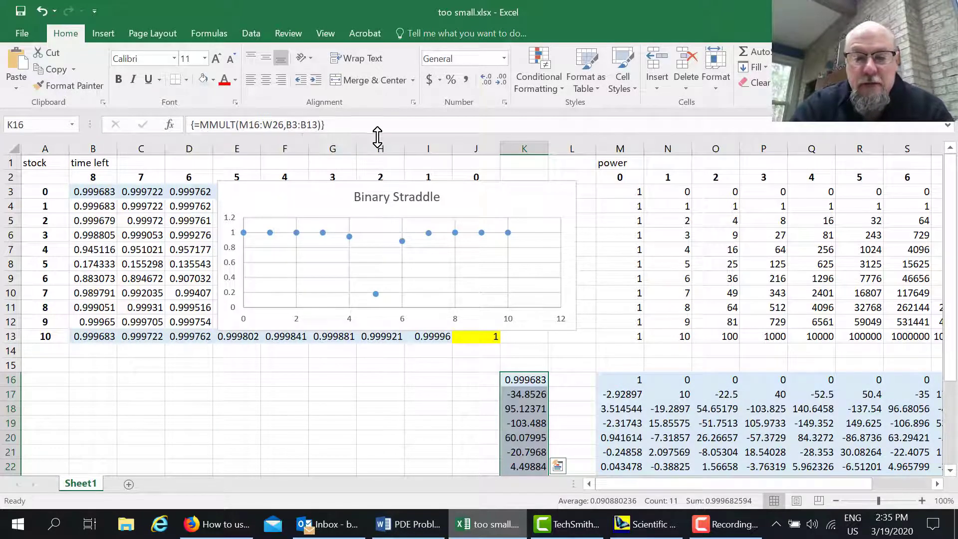
Review the whole coefficient column K16:K26 beside the inverse matrix, starting from the constant term in K16.
{"action": "left_click_drag", "start_coordinate": [954, 307], "coordinate": [951, 364]}
{"action": "left_click", "coordinate": [528, 408]}
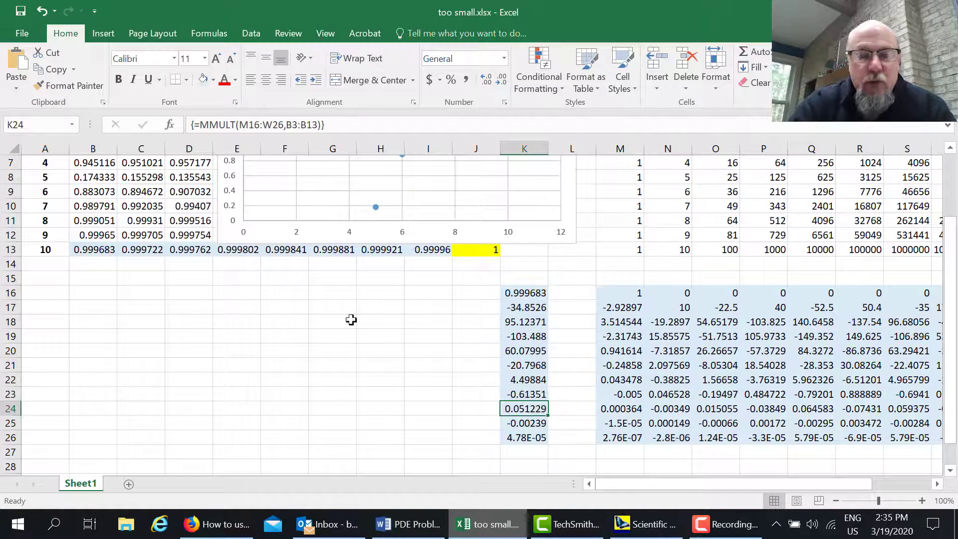
{"action": "left_click", "coordinate": [472, 335]}
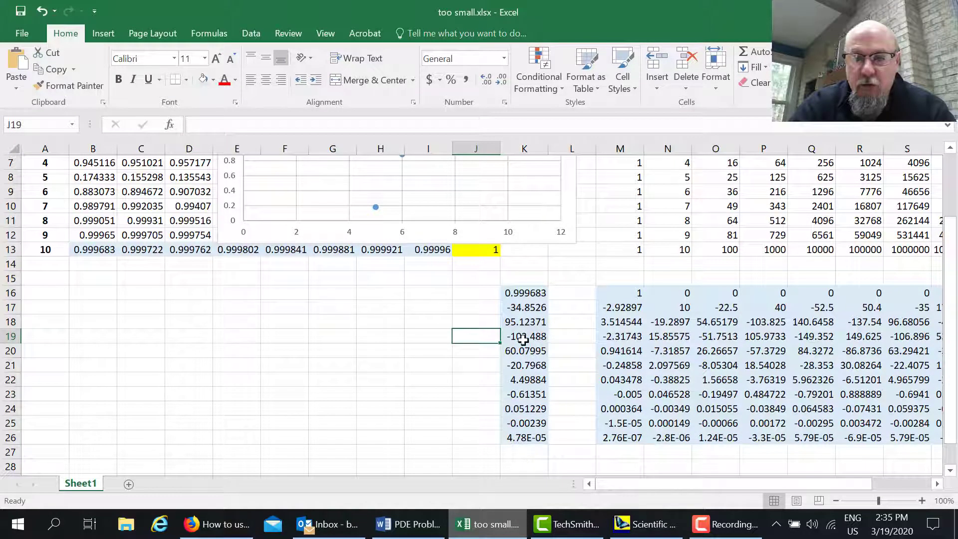
{"action": "left_click", "coordinate": [528, 296]}
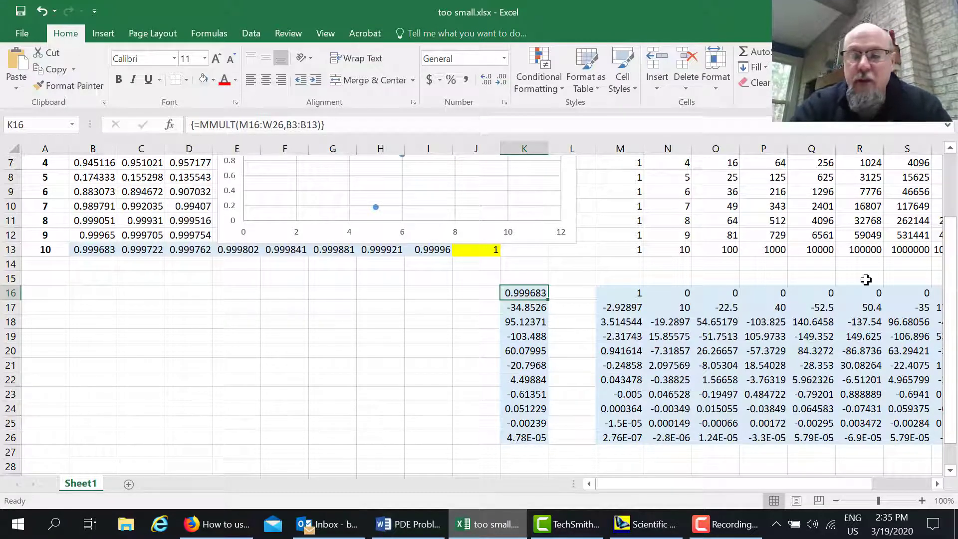
{"action": "left_click_drag", "start_coordinate": [943, 313], "coordinate": [947, 252]}
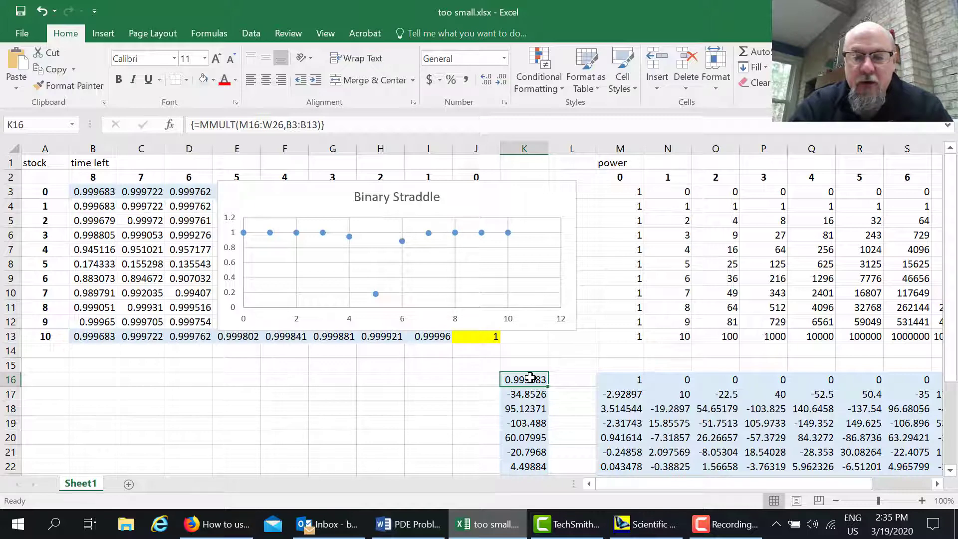
Go through the polynomial coefficients one by one from K17 down to K26, matching each to its power of the stock price.
{"action": "left_click", "coordinate": [529, 397]}
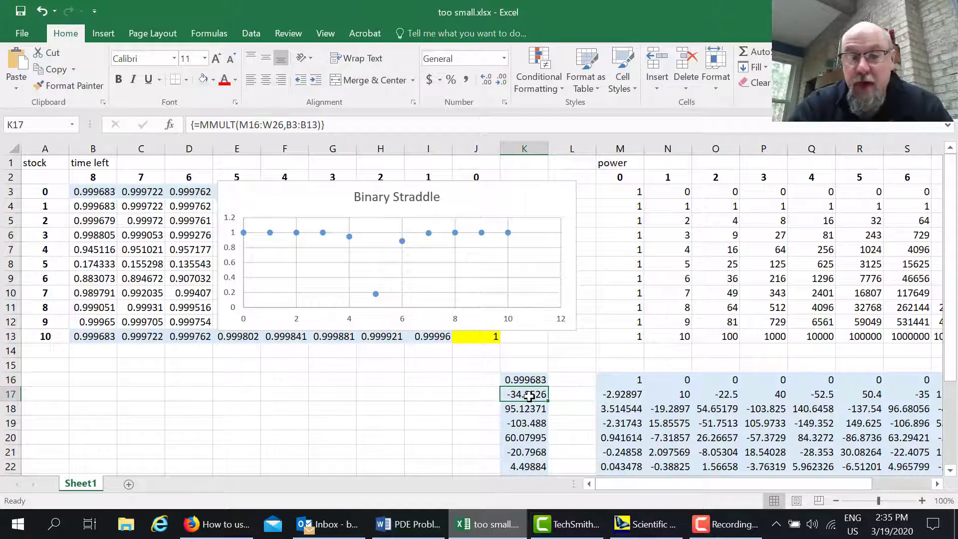
{"action": "left_click", "coordinate": [526, 409]}
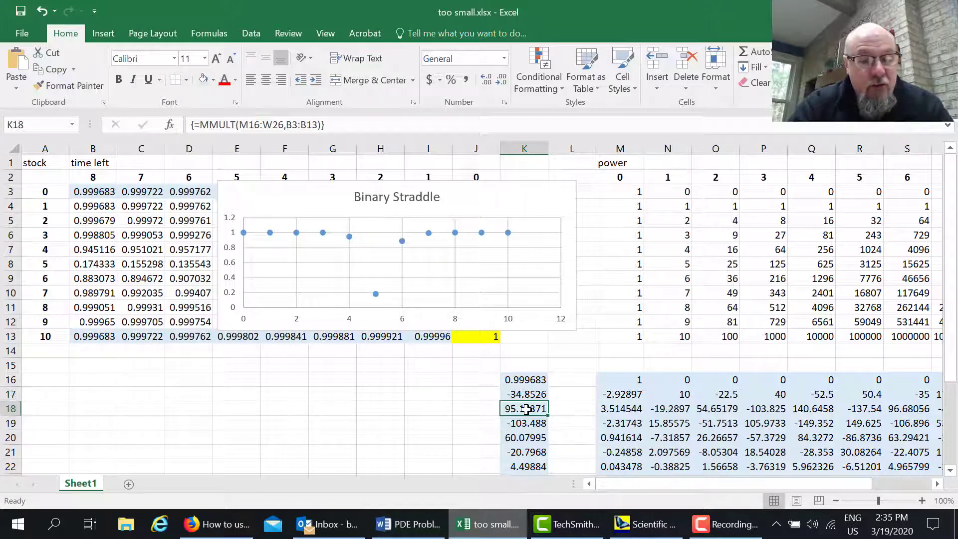
{"action": "left_click", "coordinate": [526, 424]}
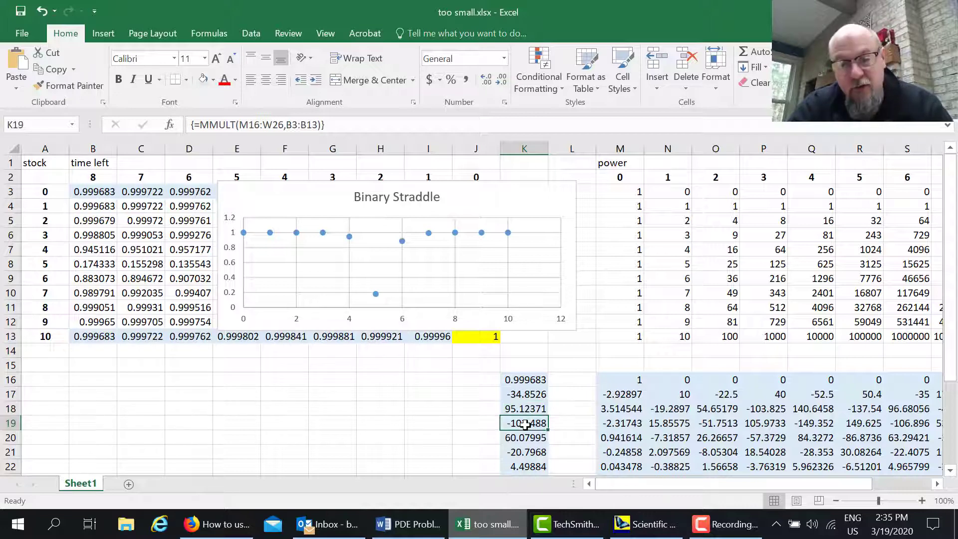
{"action": "left_click", "coordinate": [523, 436]}
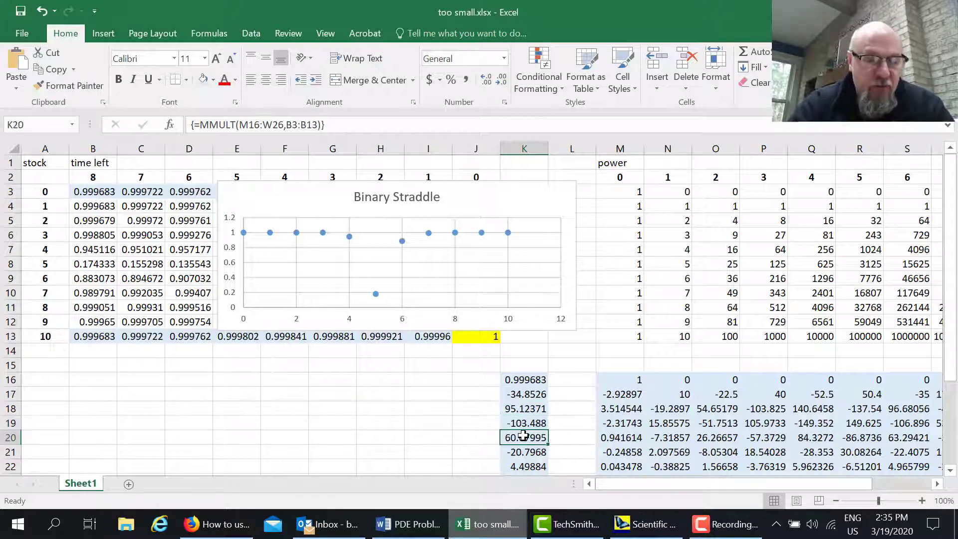
{"action": "left_click", "coordinate": [522, 454]}
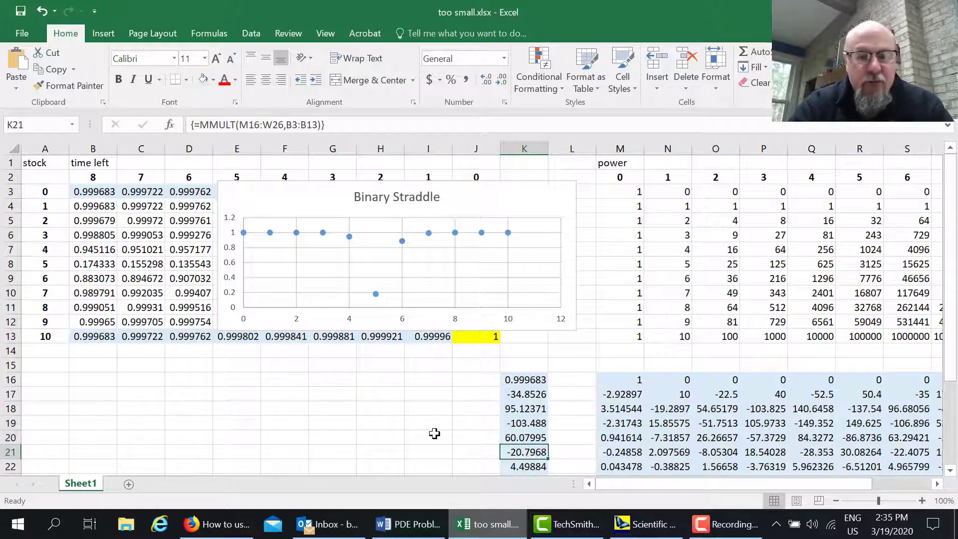
{"action": "key", "text": "Down"}
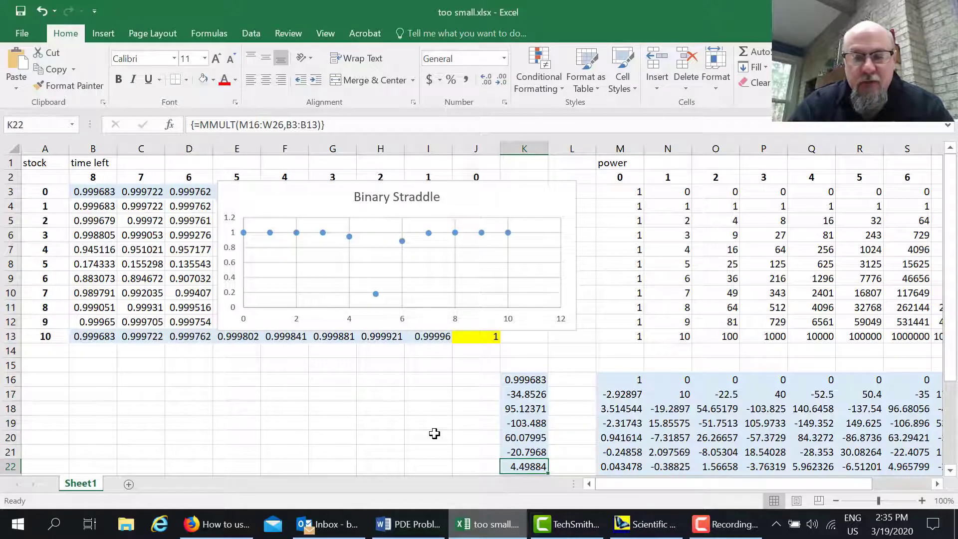
{"action": "key", "text": "Down"}
{"action": "key", "text": "Down"}
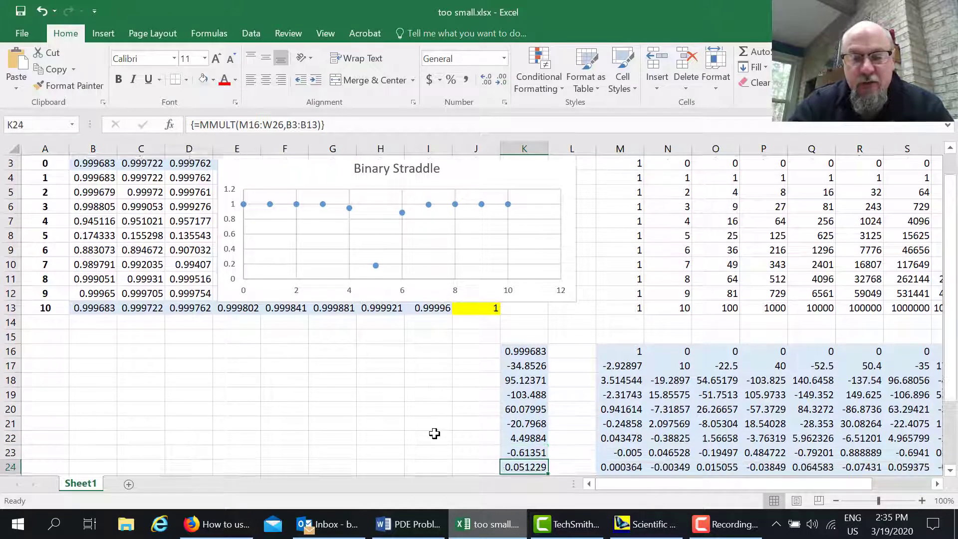
{"action": "key", "text": "Down"}
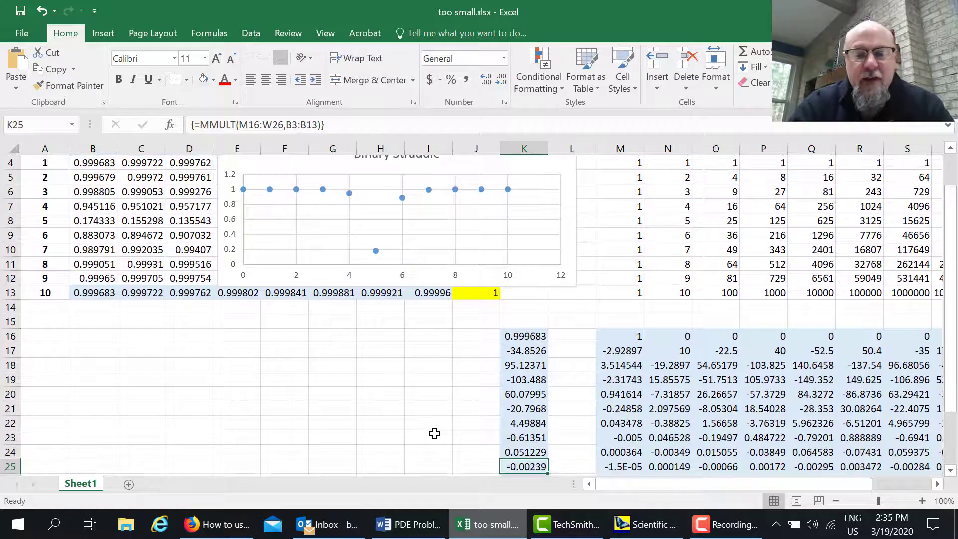
{"action": "key", "text": "Down"}
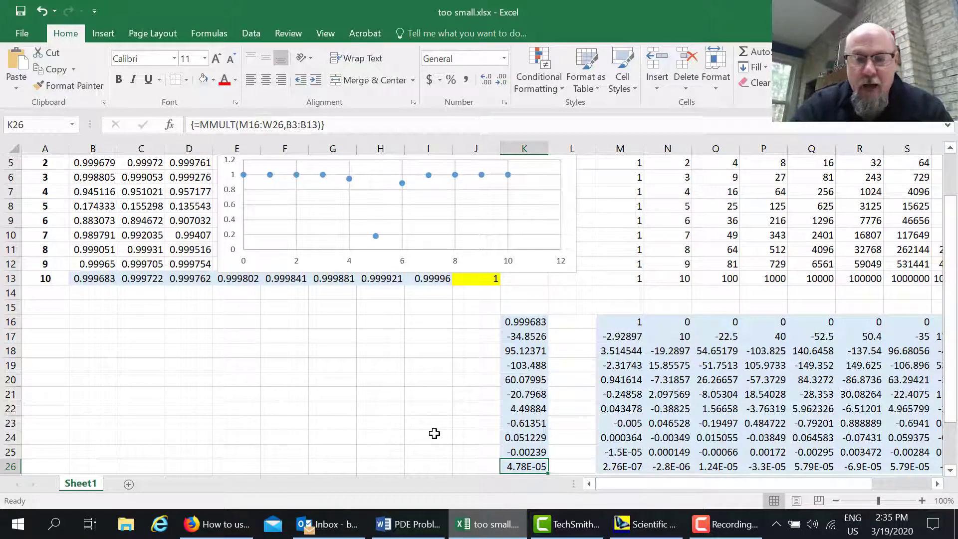
{"action": "key", "text": "Down"}
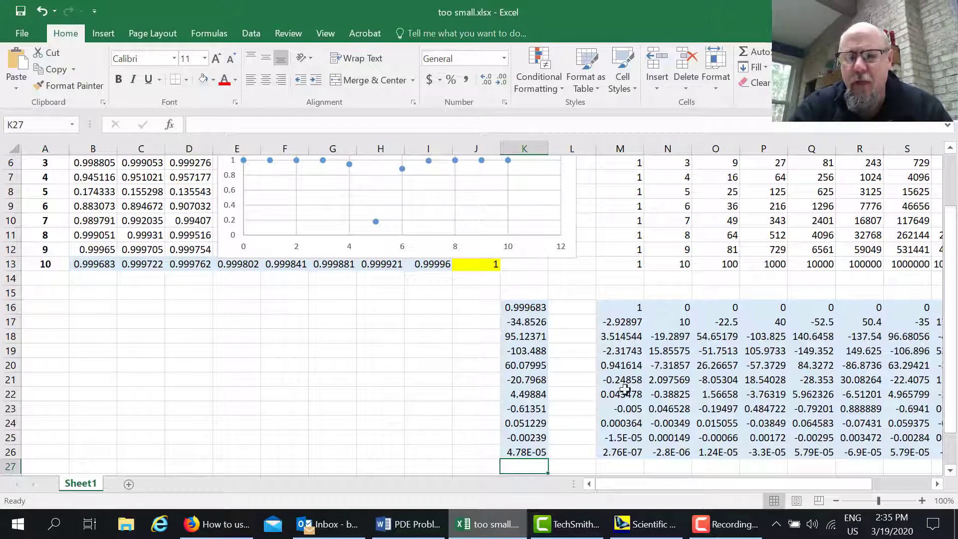
Compare the inverse matrix with the stock price powers matrix above it and inspect the formula in P7.
{"action": "mouse_move", "coordinate": [953, 386]}
{"action": "left_mouse_down"}
{"action": "mouse_move", "coordinate": [956, 339]}
{"action": "mouse_move", "coordinate": [950, 382]}
{"action": "left_mouse_up"}
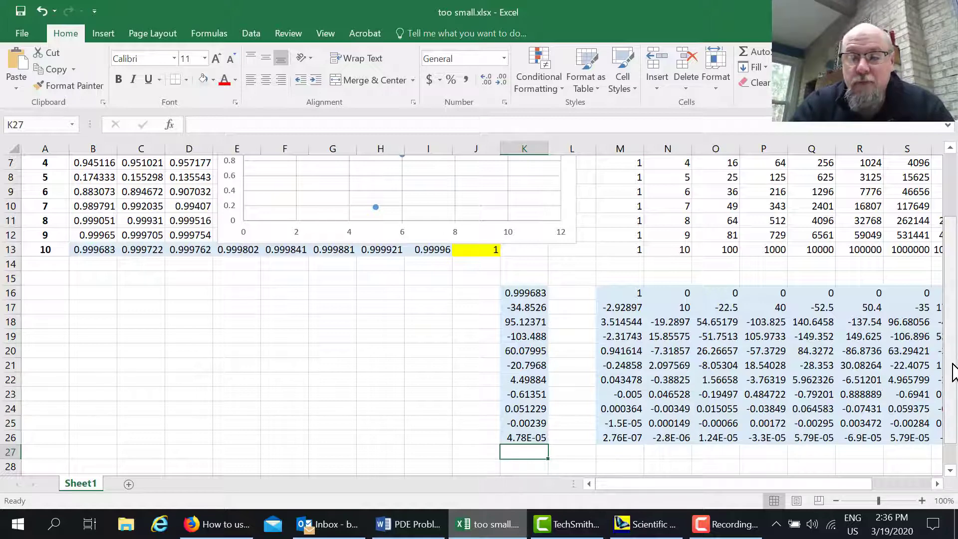
{"action": "scroll", "coordinate": [913, 362], "scroll_direction": "up", "scroll_amount": 2}
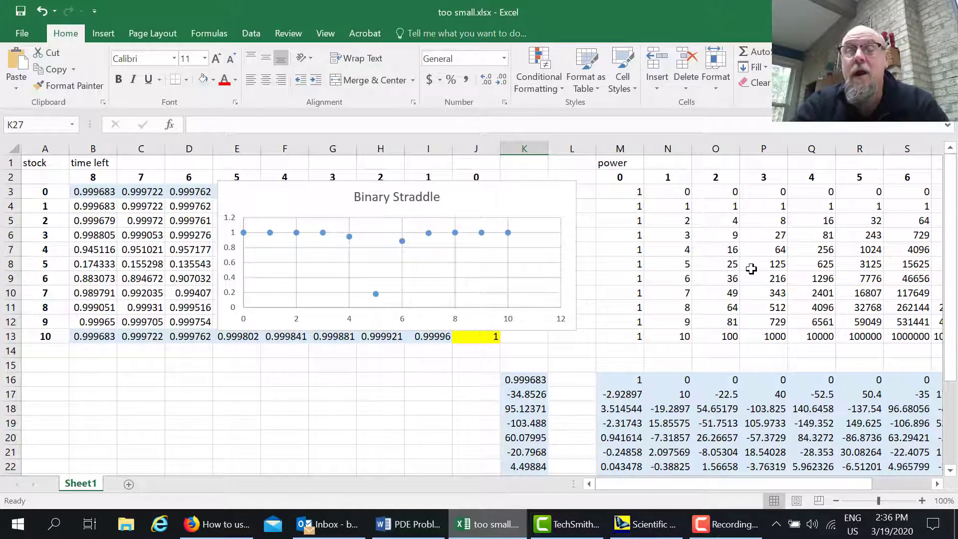
{"action": "left_click", "coordinate": [758, 248]}
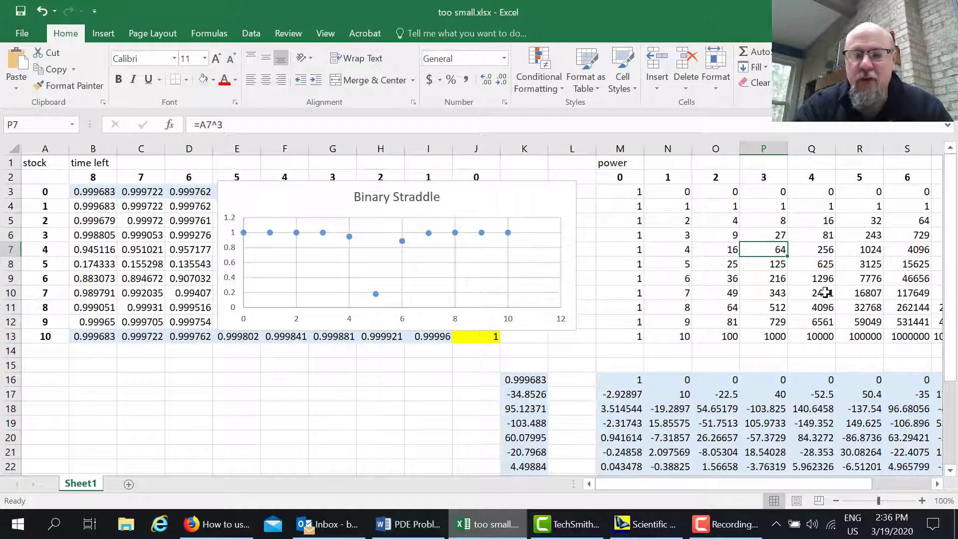
Review the worked cubic interpolation example in Scientific WorkPlace, and return to Excel to examine the powers matrix through power 10.
{"action": "left_click", "coordinate": [641, 528]}
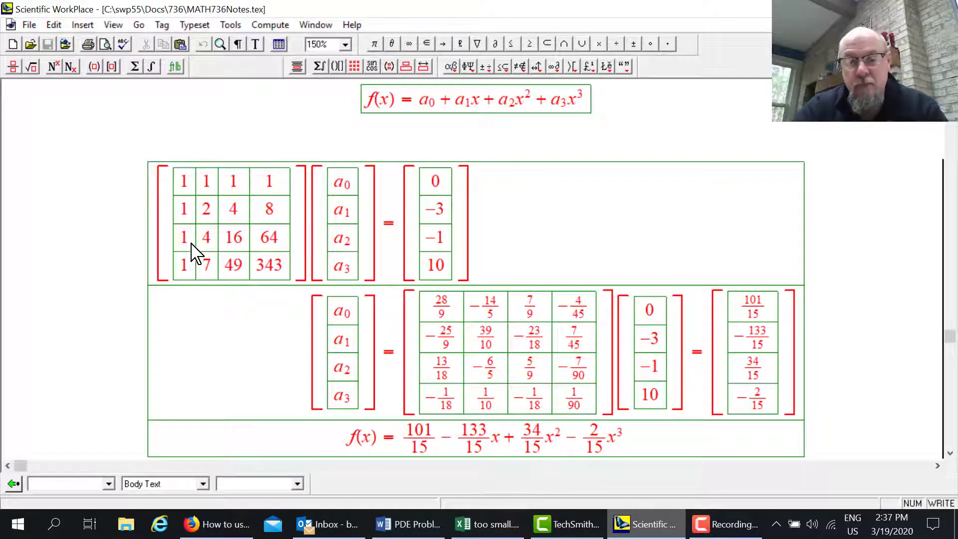
{"action": "left_click", "coordinate": [489, 524]}
{"action": "left_click_drag", "start_coordinate": [621, 487], "coordinate": [733, 484]}
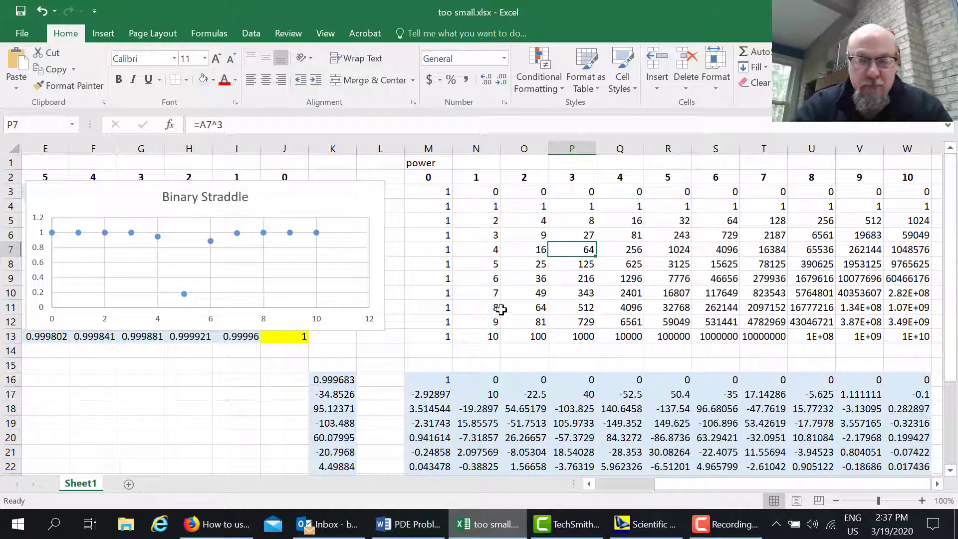
{"action": "left_click", "coordinate": [738, 535]}
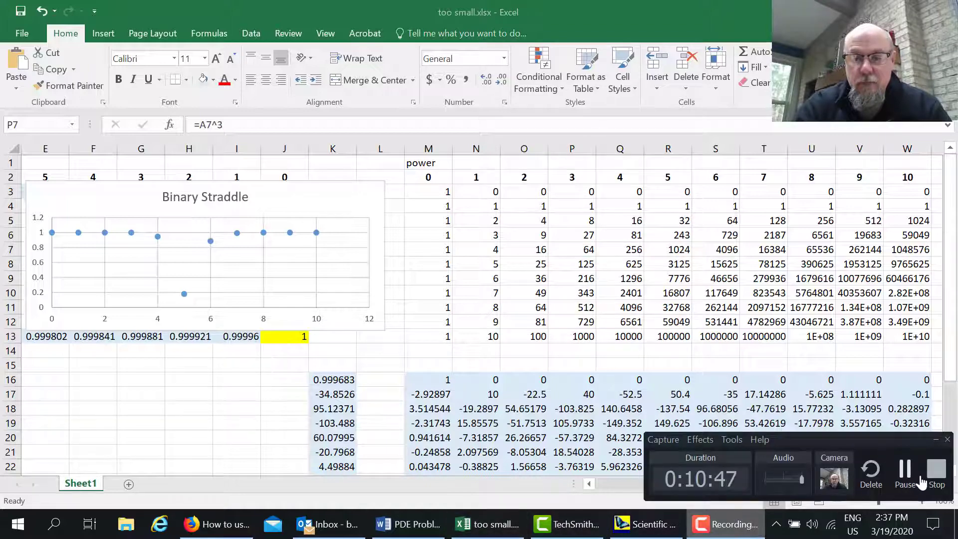